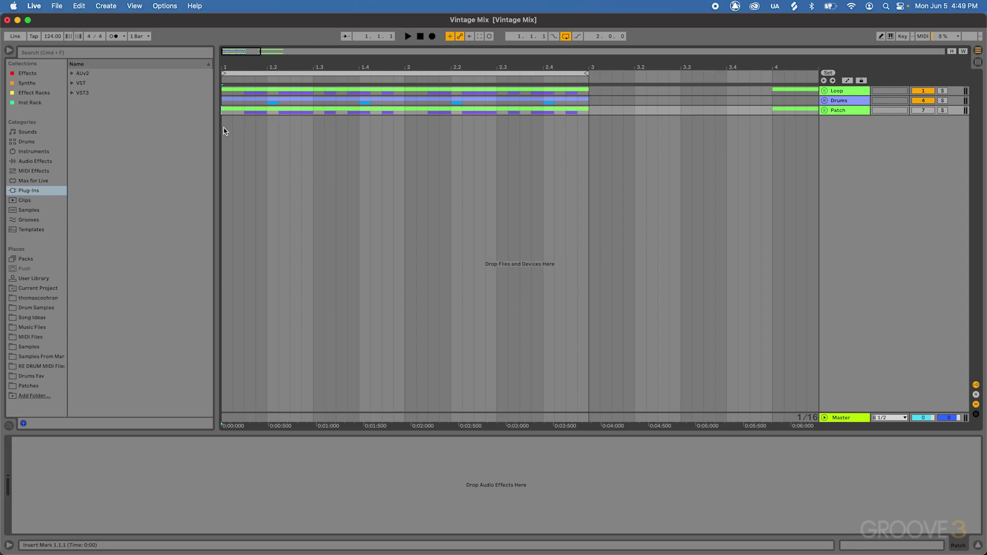
pyautogui.click(856, 92)
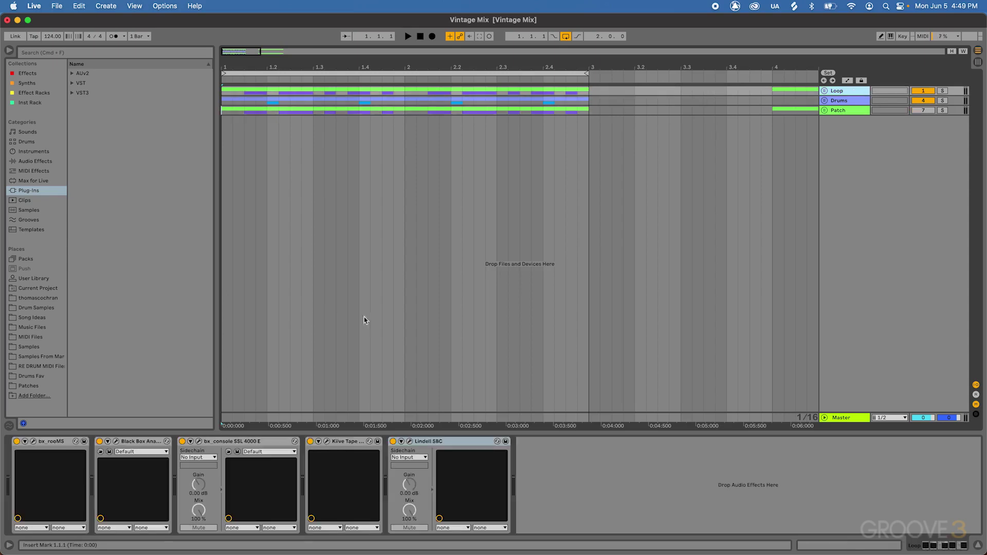
pyautogui.keyDown('shift'); pyautogui.click(66, 442); pyautogui.keyUp('shift')
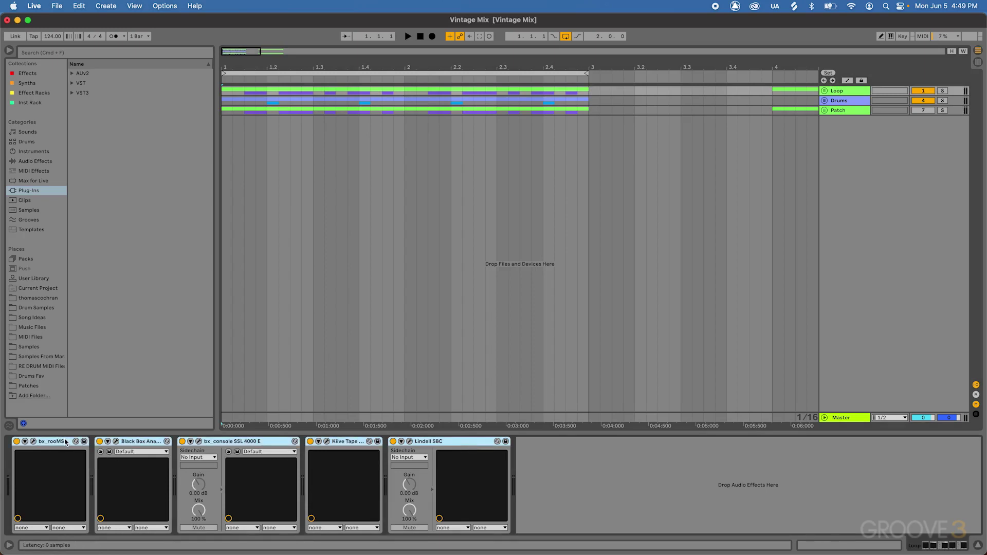
pyautogui.press('0')
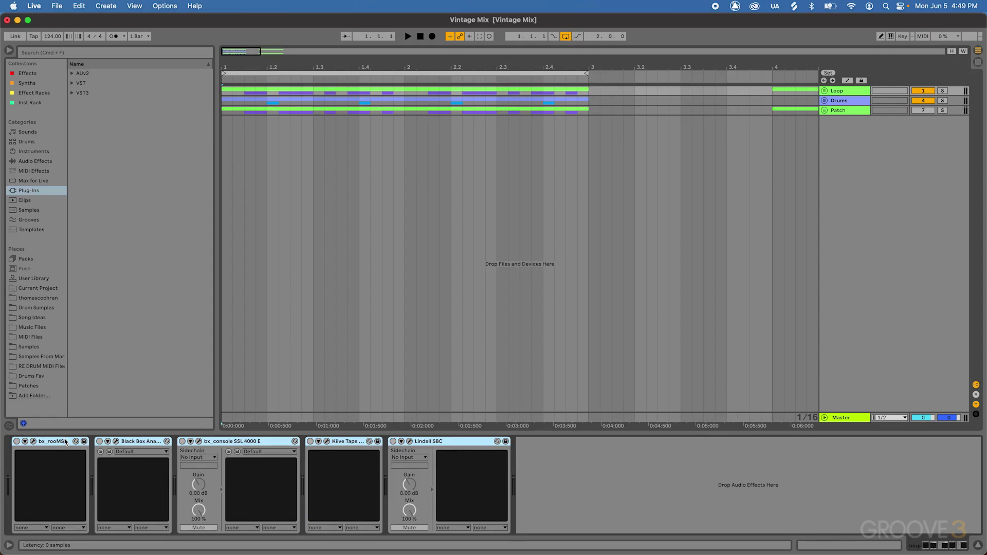
pyautogui.press('space')
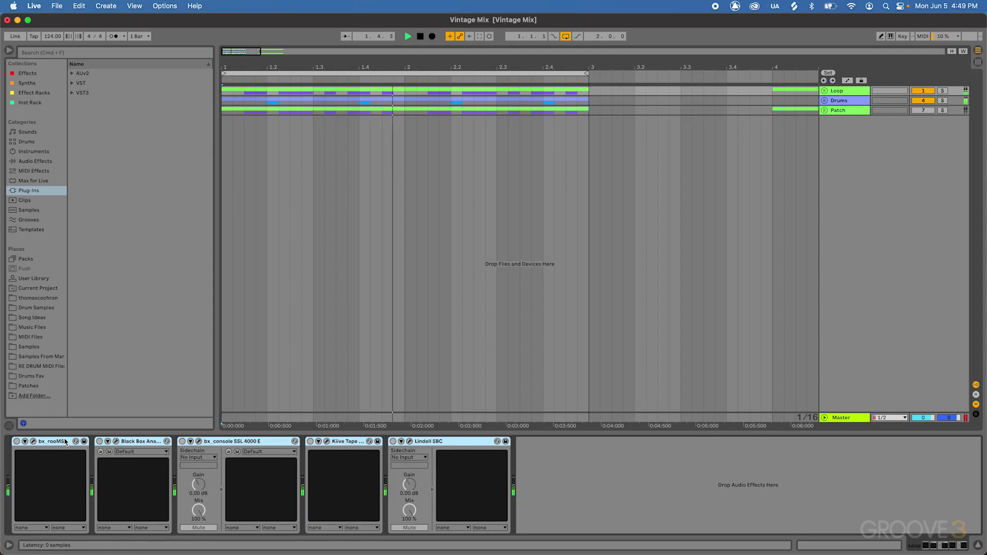
pyautogui.press('space')
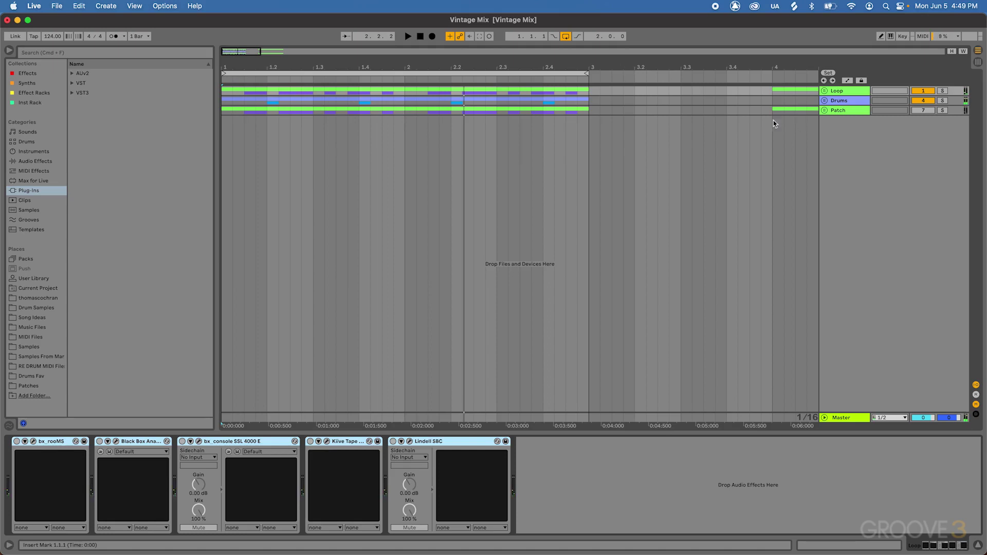
pyautogui.click(63, 443)
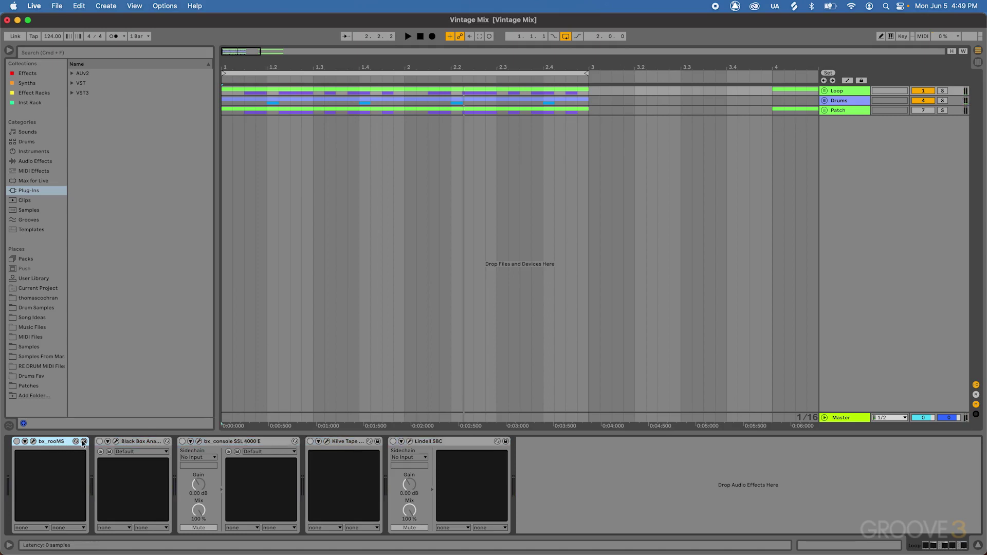
pyautogui.keyDown('super'); pyautogui.click(453, 443); pyautogui.keyUp('super')
pyautogui.press('space')
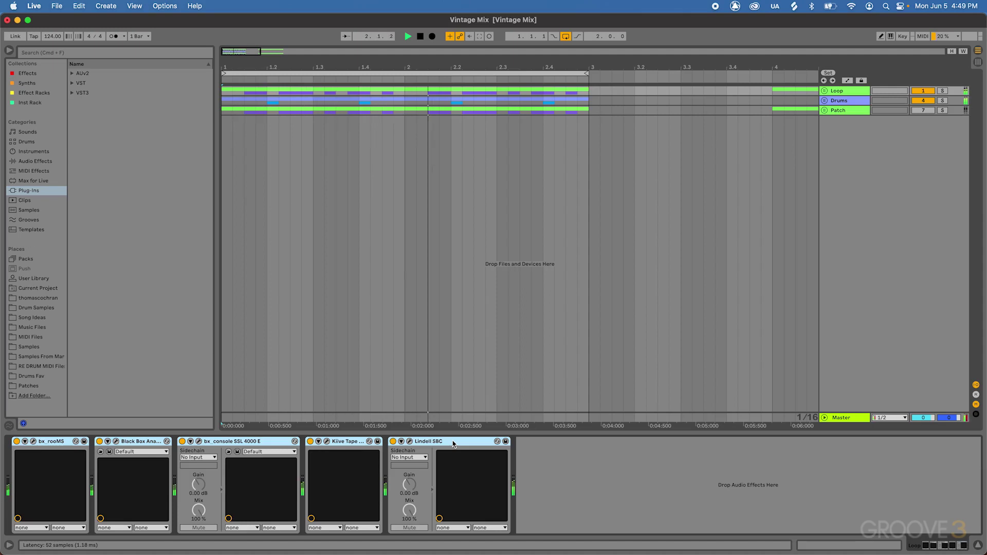
pyautogui.press('space')
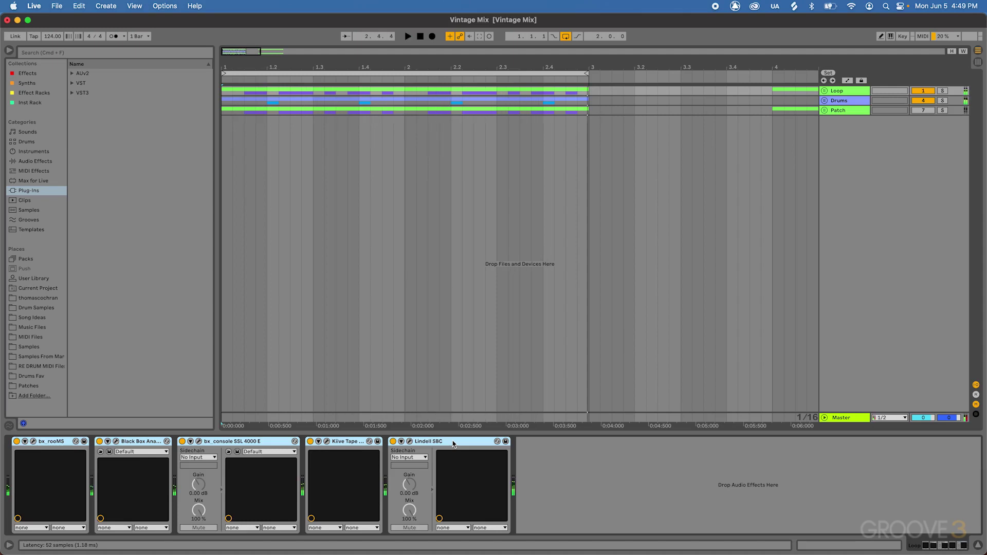
pyautogui.press('super+0')
pyautogui.press('space')
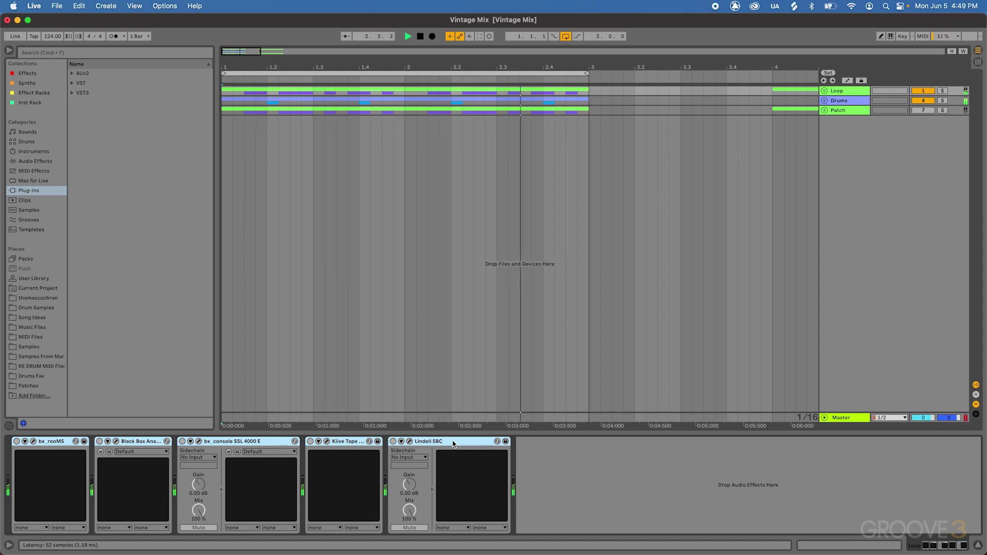
pyautogui.press('super+0')
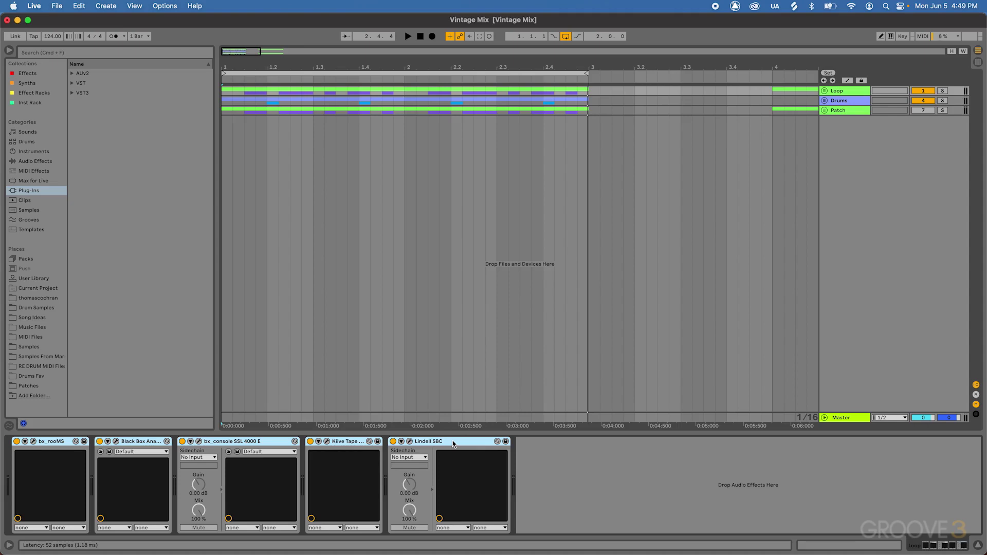
pyautogui.click(857, 92)
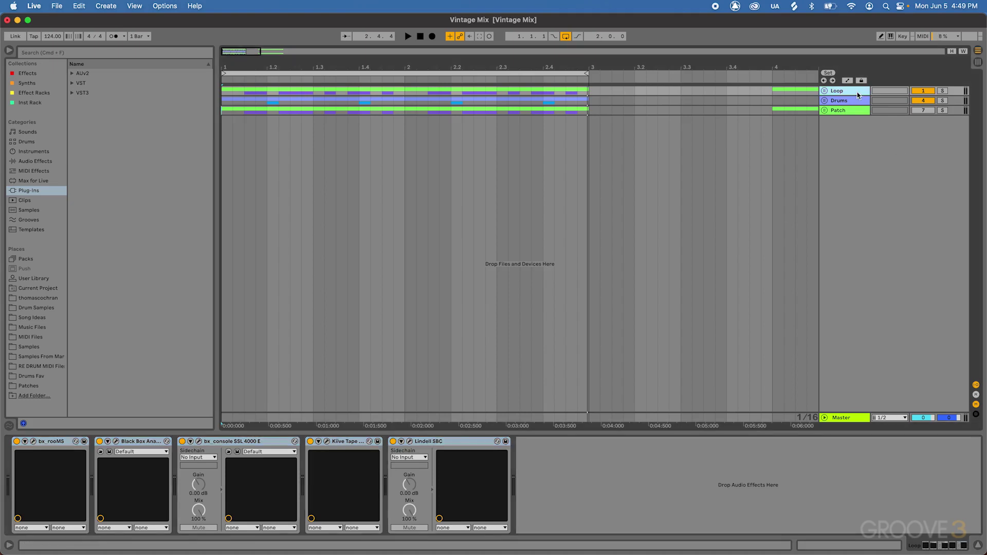
# Unfold the Patch group and switch off the Drums and Loop groups, leaving only Patch active.
pyautogui.click(824, 92)
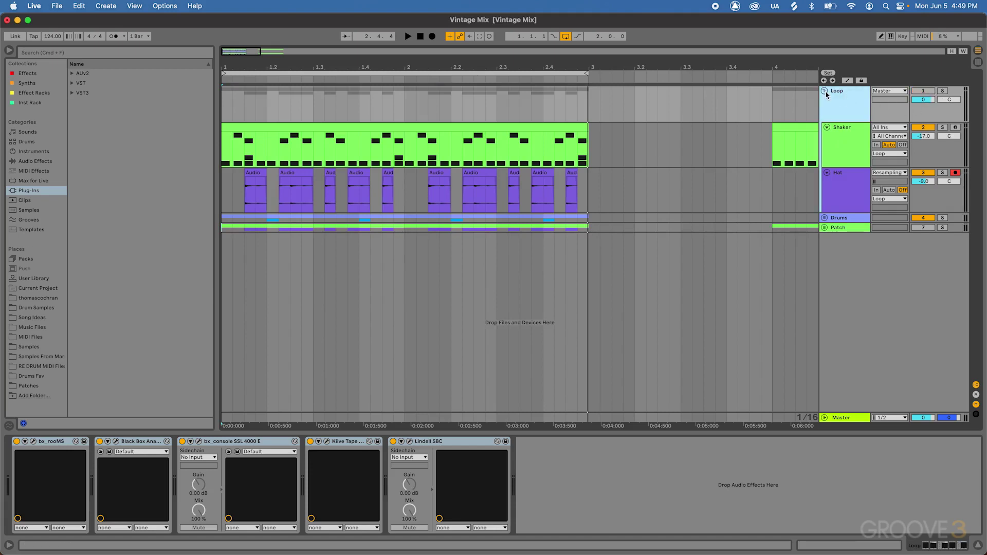
pyautogui.click(824, 91)
pyautogui.click(836, 110)
pyautogui.click(824, 110)
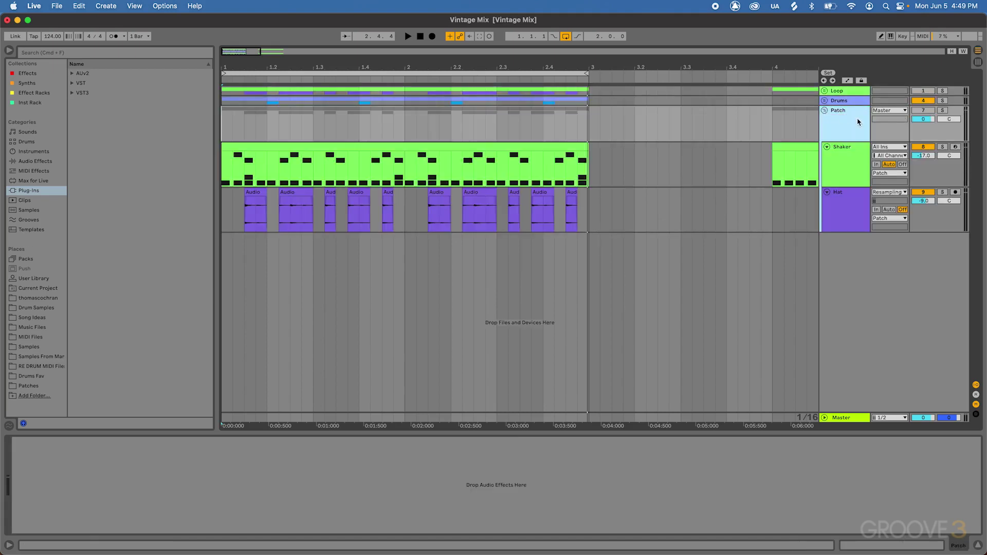
pyautogui.click(923, 101)
pyautogui.click(924, 110)
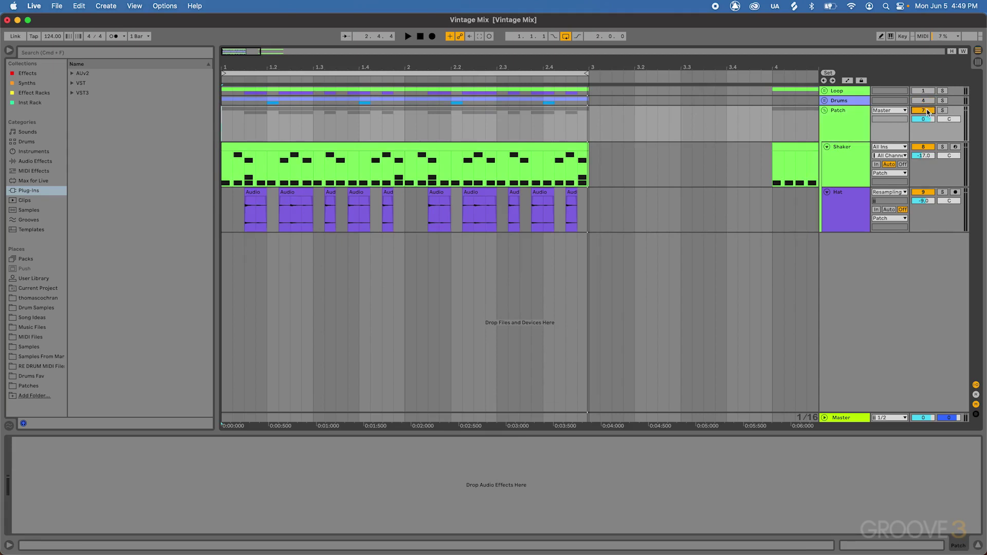
# Solo the Shaker track and play it, then solo the Hat track instead.
pyautogui.click(843, 164)
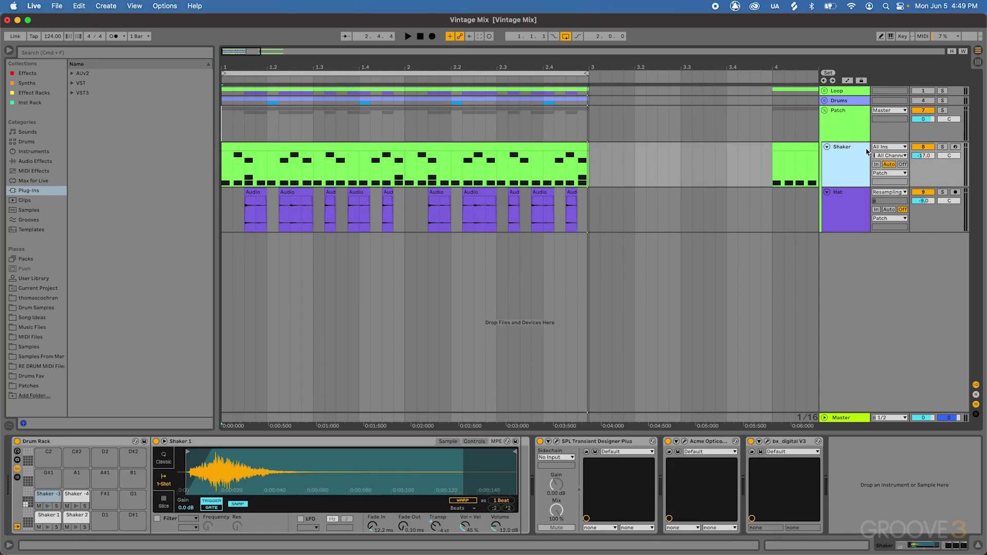
pyautogui.click(943, 146)
pyautogui.press('space')
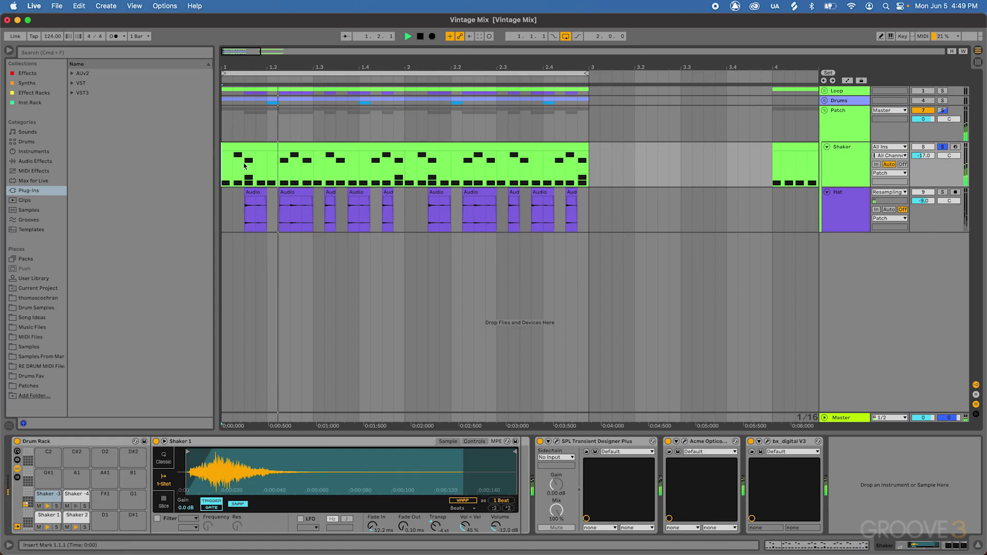
pyautogui.click(942, 192)
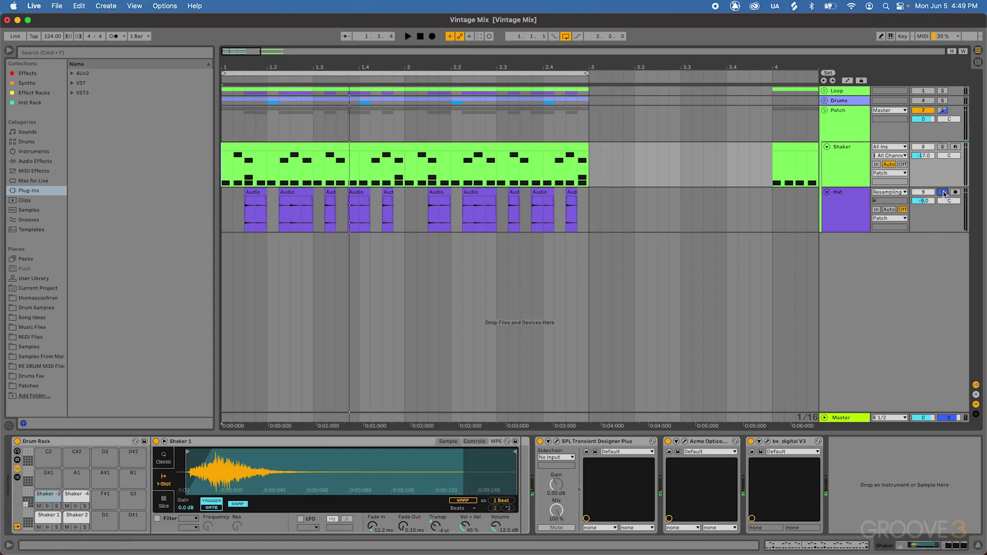
# Inspect the first Hat clip's waveform, then return to the device chain with Patch selected.
pyautogui.click(227, 215)
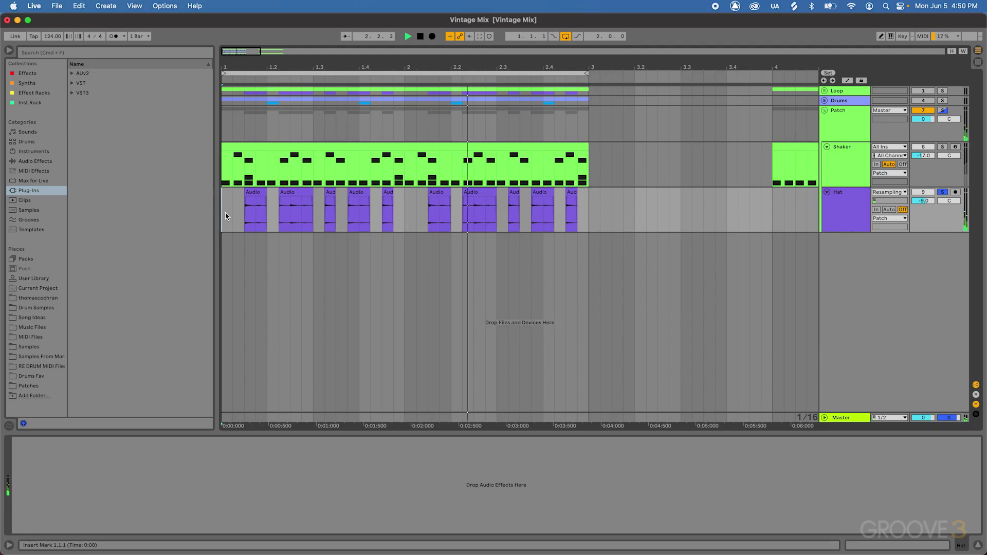
pyautogui.click(283, 208)
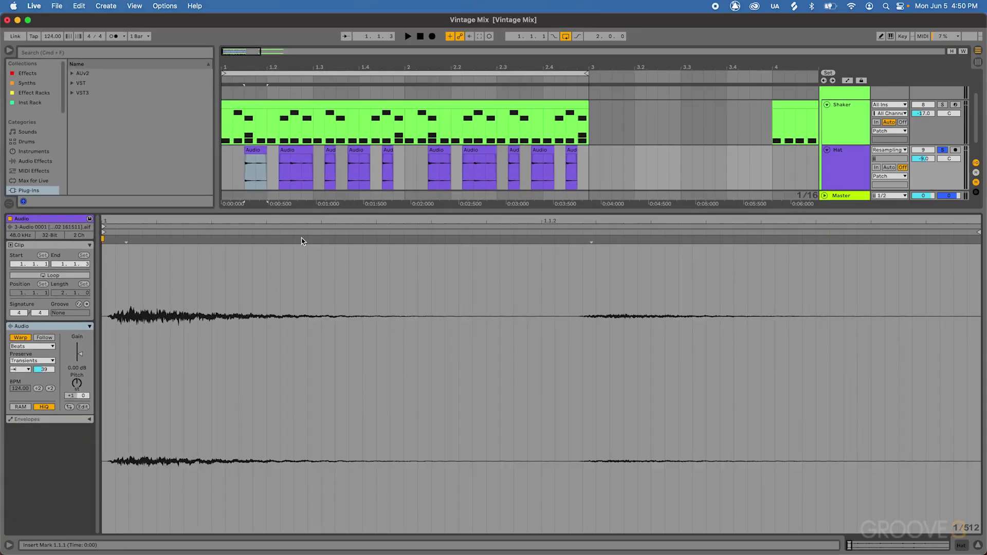
pyautogui.hotkey('shift', 'Tab')
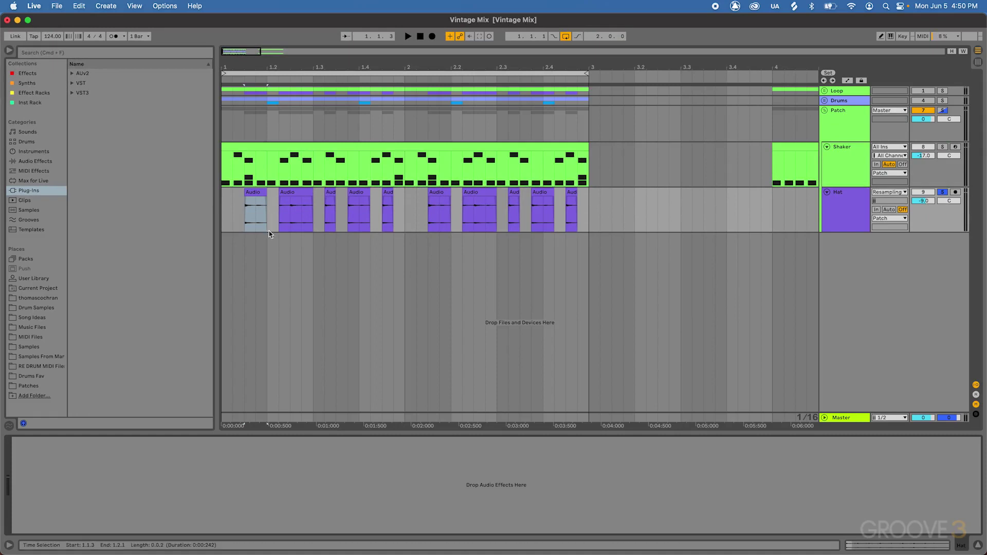
pyautogui.click(865, 123)
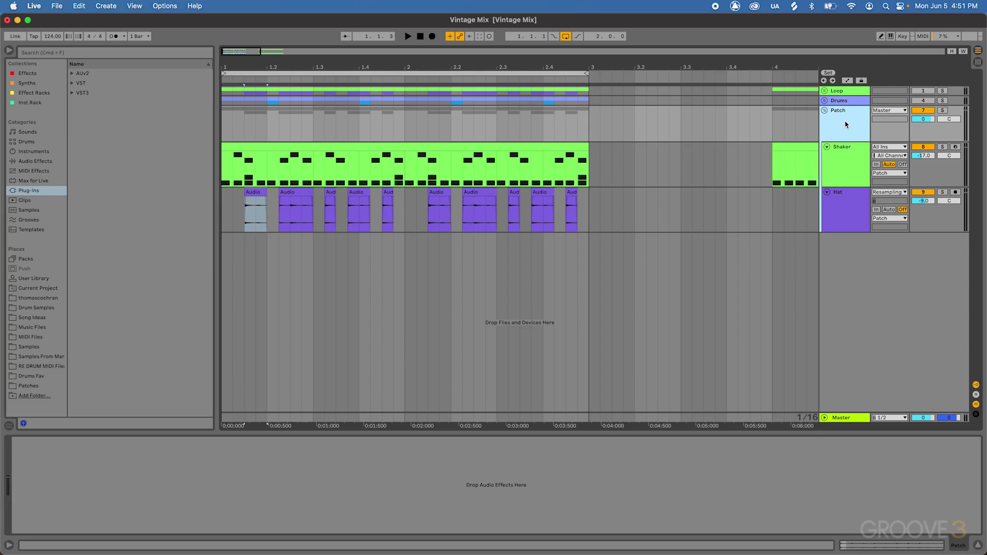
pyautogui.press('space')
# Search the browser for 'bx' and drag bx_rooMS from VST3 > Plugin Alliance onto the Patch group.
pyautogui.click(80, 56)
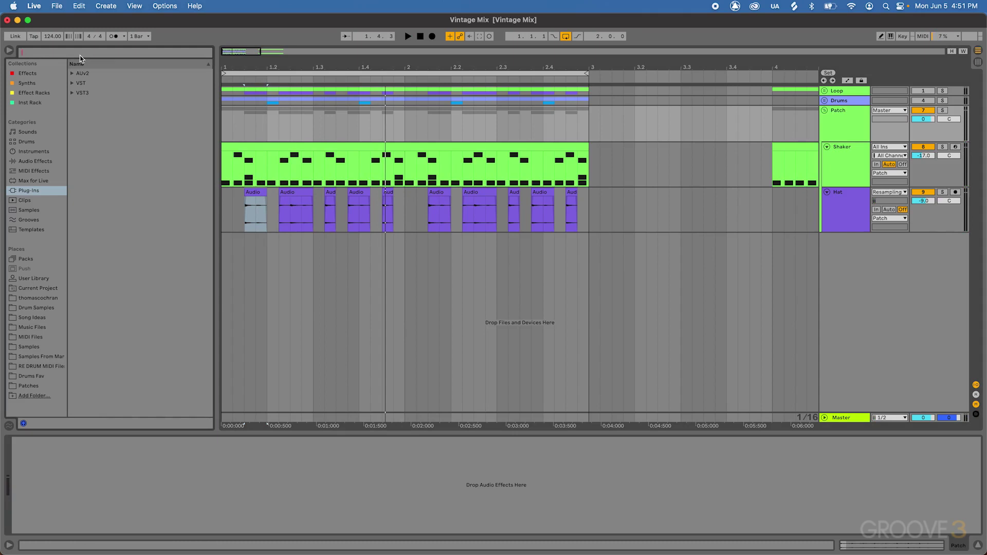
pyautogui.write('bx r')
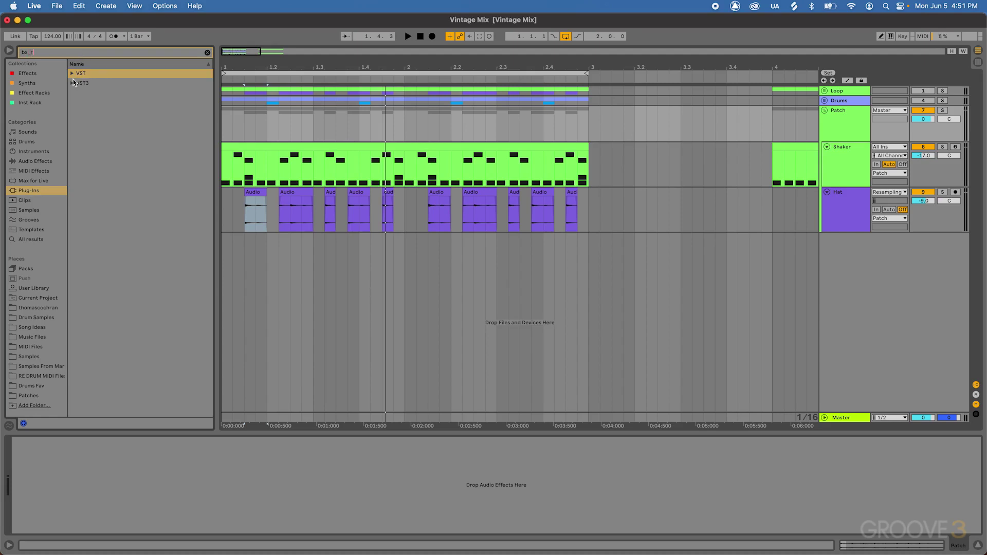
pyautogui.click(72, 82)
pyautogui.click(79, 92)
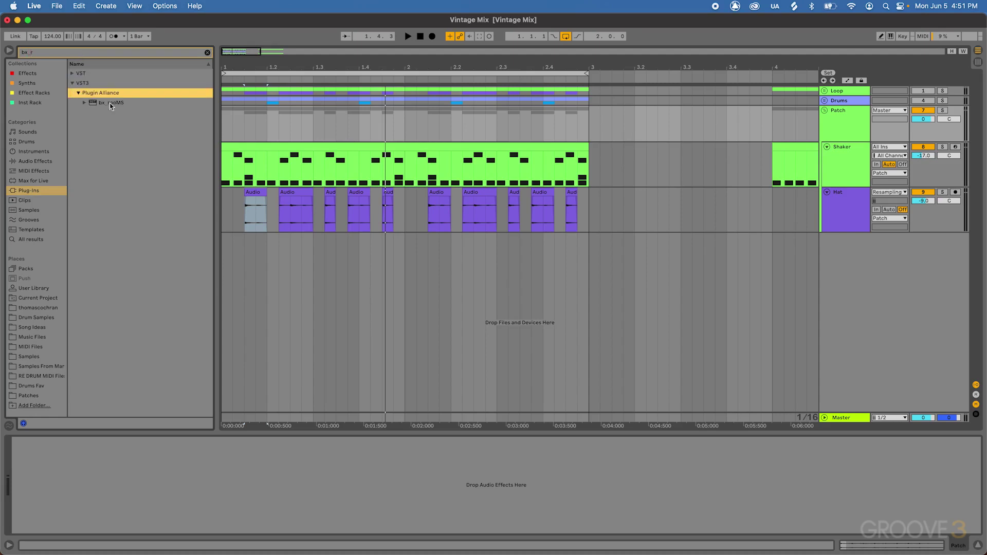
pyautogui.moveTo(111, 106); pyautogui.dragTo(614, 128)
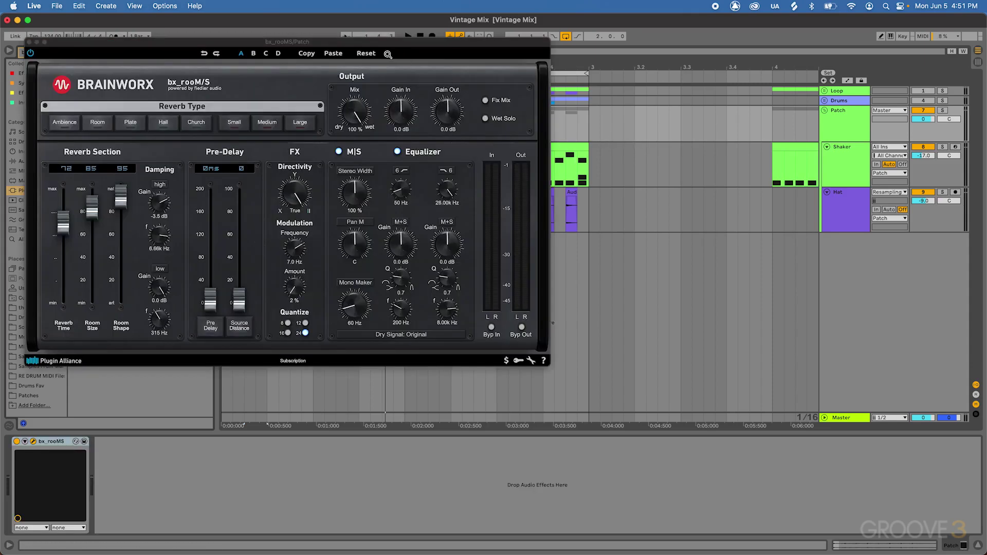
pyautogui.moveTo(370, 43); pyautogui.dragTo(561, 122)
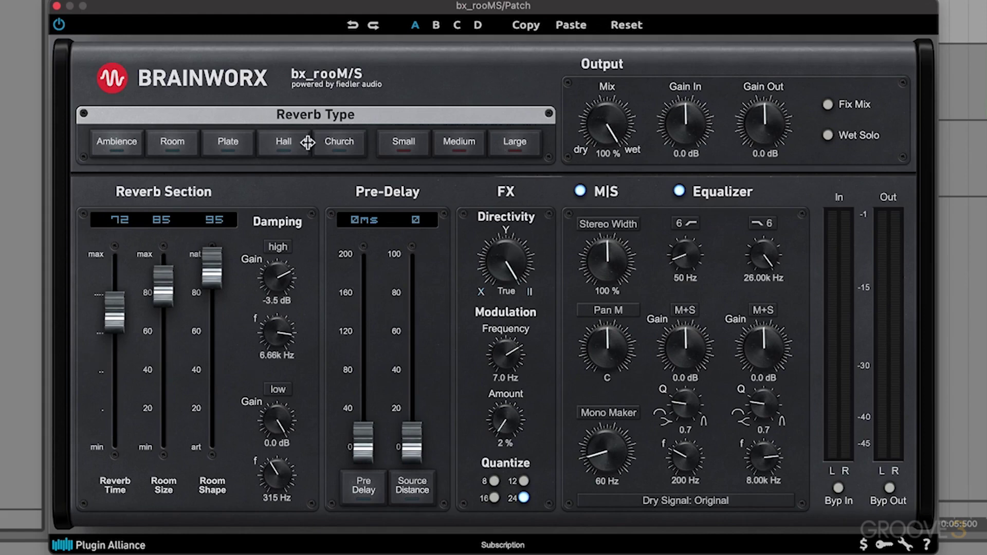
# Set bx_rooM/S to Room type at Small size (Reverb Time 35) and Room Shape 89.
pyautogui.click(174, 141)
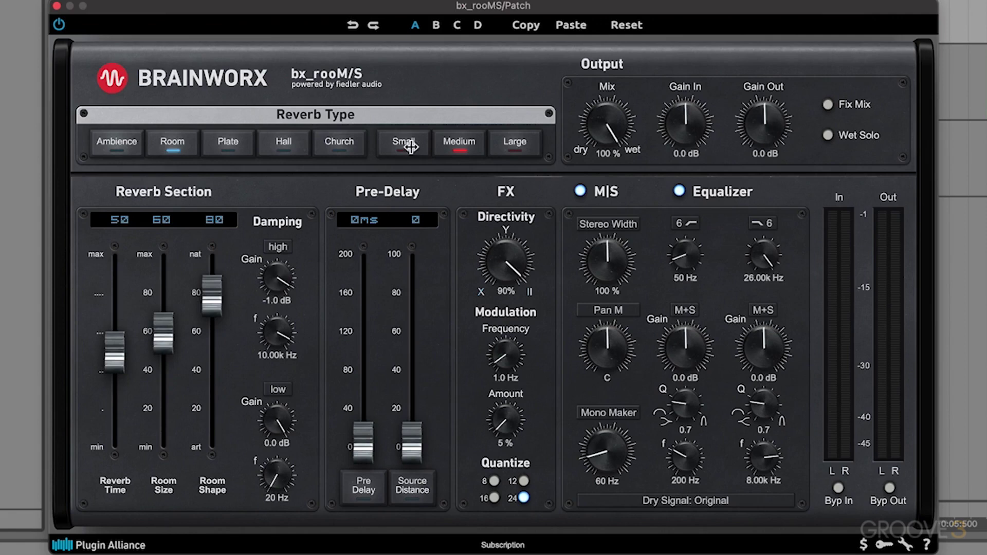
pyautogui.click(403, 142)
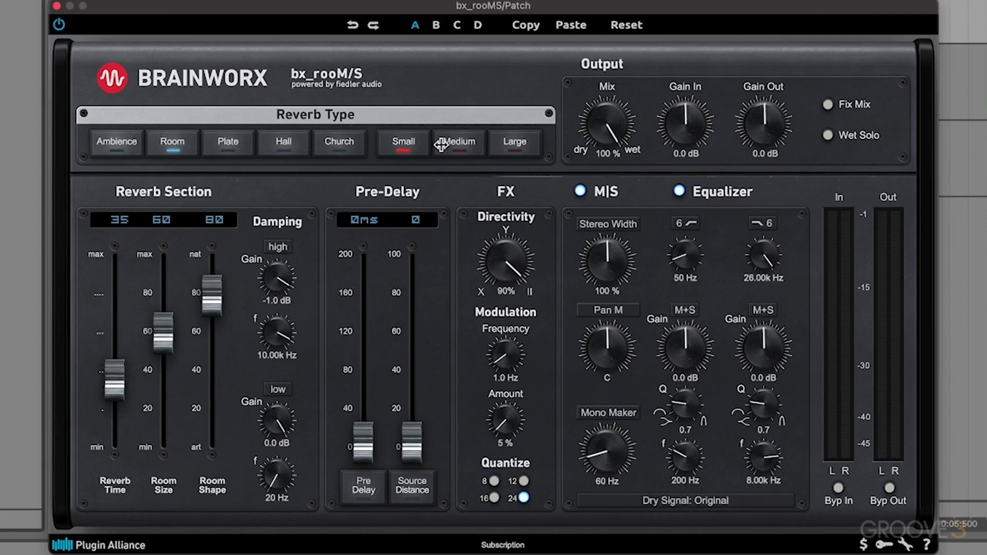
pyautogui.click(461, 144)
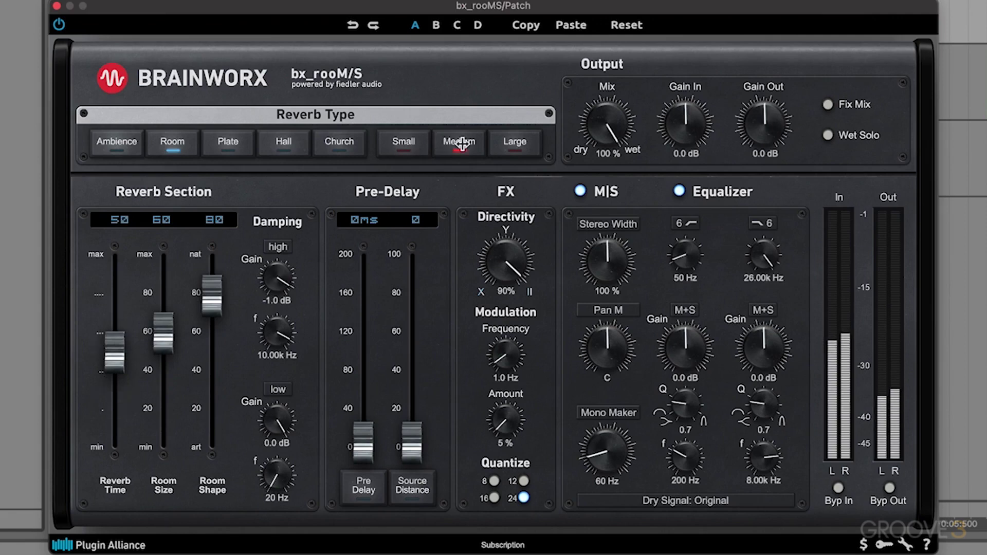
pyautogui.click(408, 142)
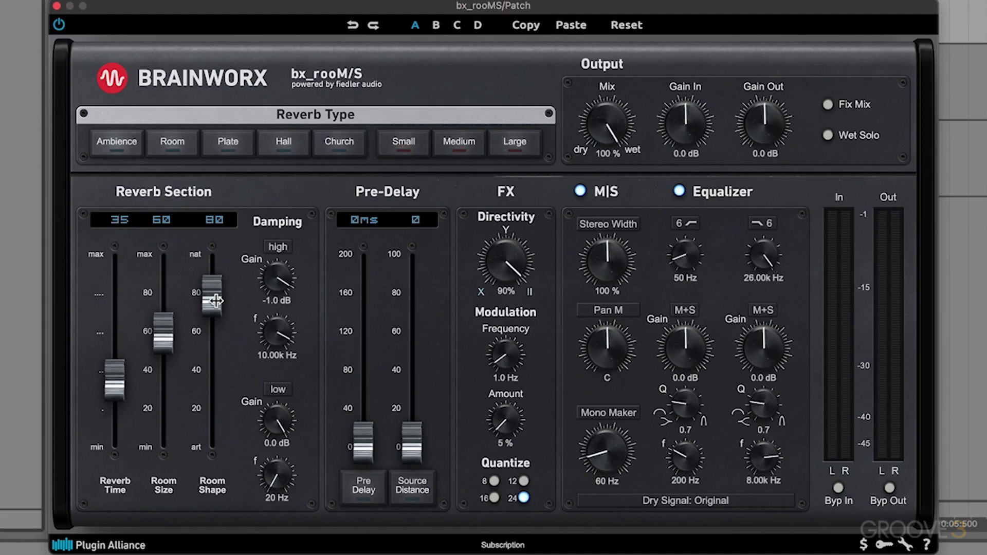
pyautogui.moveTo(219, 301); pyautogui.dragTo(216, 279)
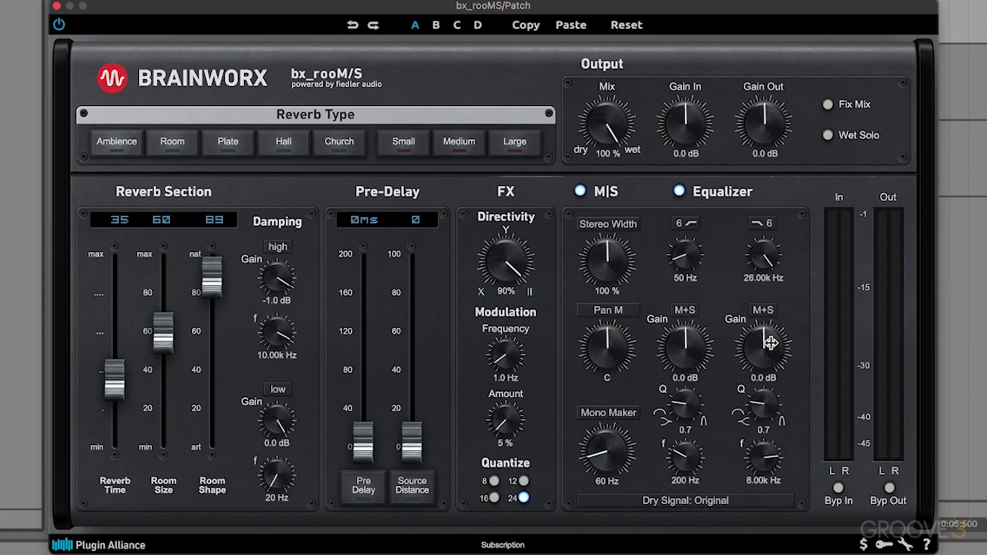
# Cut the second EQ band's M+S Gain to -15.0 dB, with Q on HiShelf and frequency at 20 Hz.
pyautogui.moveTo(770, 343); pyautogui.dragTo(741, 442)
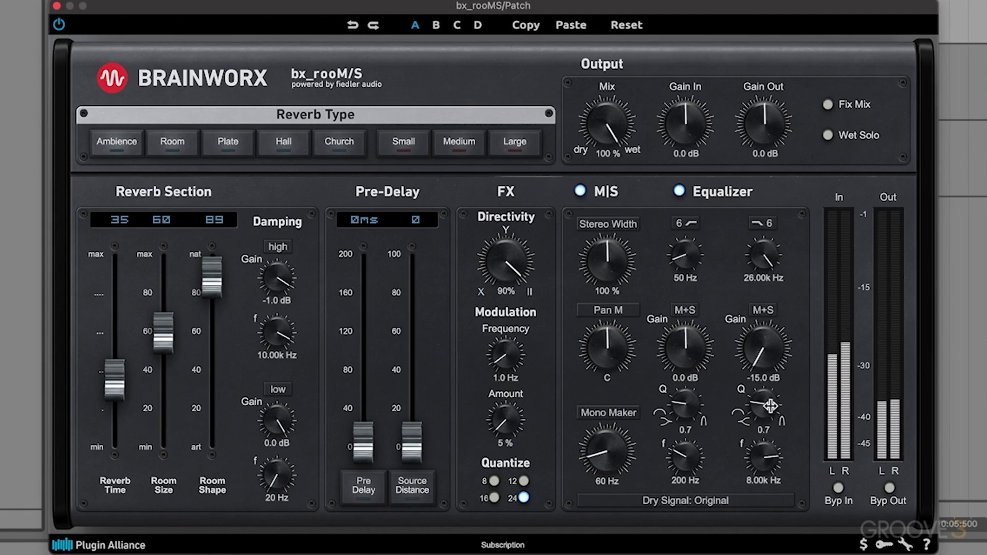
pyautogui.moveTo(770, 406); pyautogui.dragTo(745, 426)
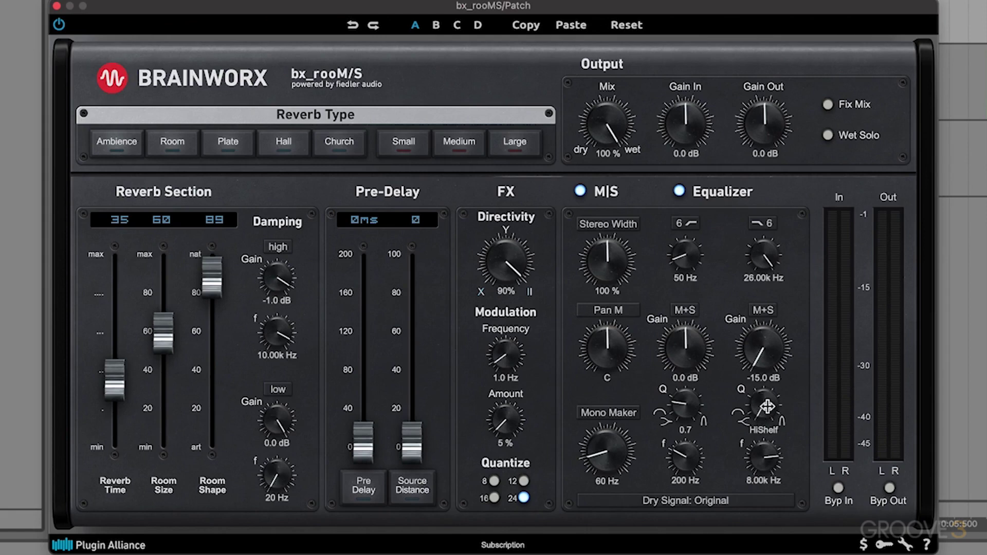
pyautogui.moveTo(767, 406); pyautogui.dragTo(789, 366)
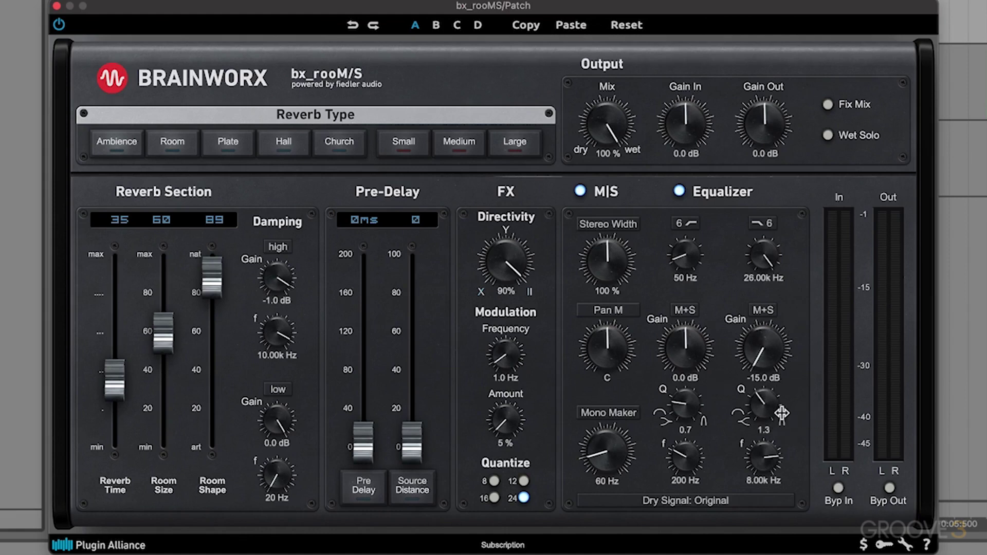
pyautogui.moveTo(769, 400); pyautogui.dragTo(766, 478)
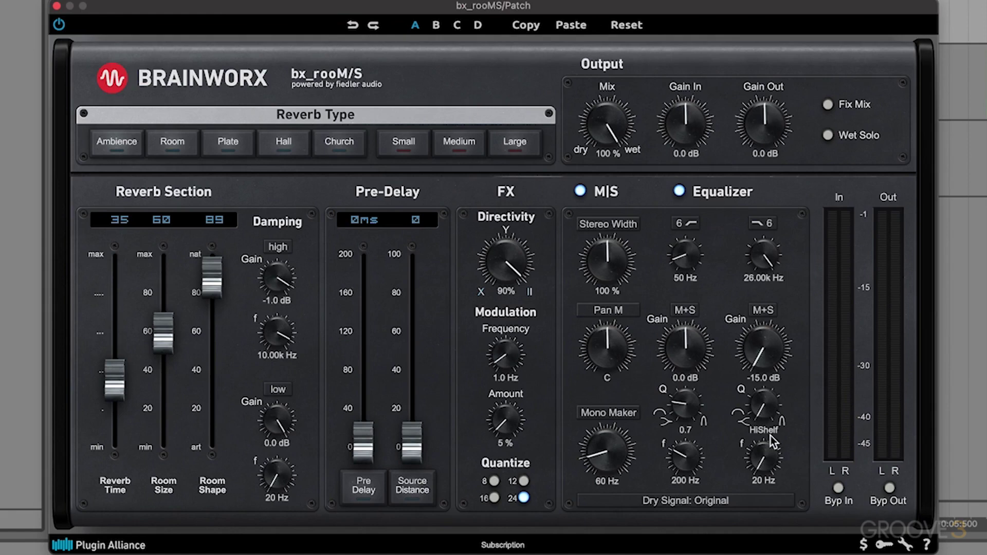
pyautogui.moveTo(765, 355); pyautogui.dragTo(756, 465)
# Lower the reverb Mix to about 47 % wet and A/B it by bypassing the device.
pyautogui.moveTo(614, 109); pyautogui.dragTo(596, 189)
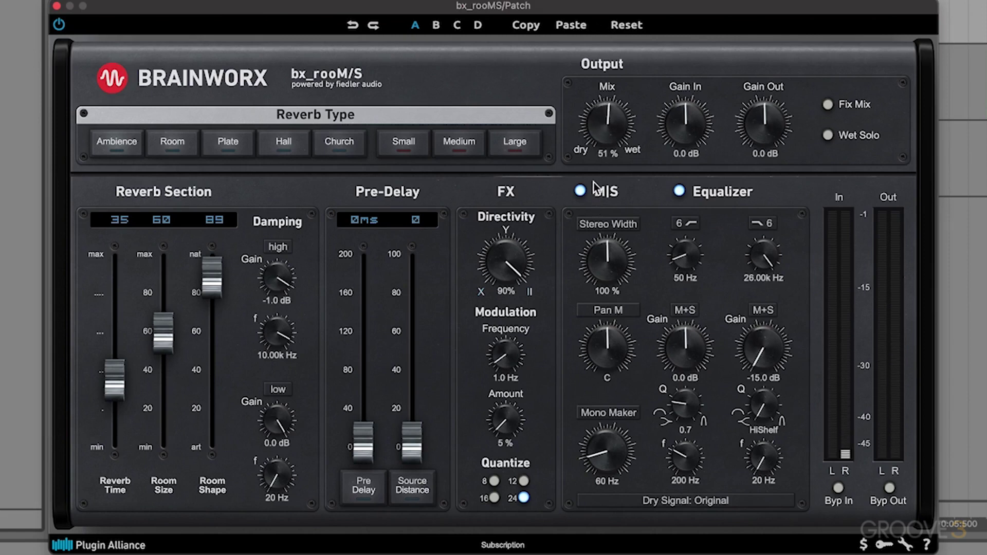
pyautogui.moveTo(615, 121); pyautogui.dragTo(615, 126)
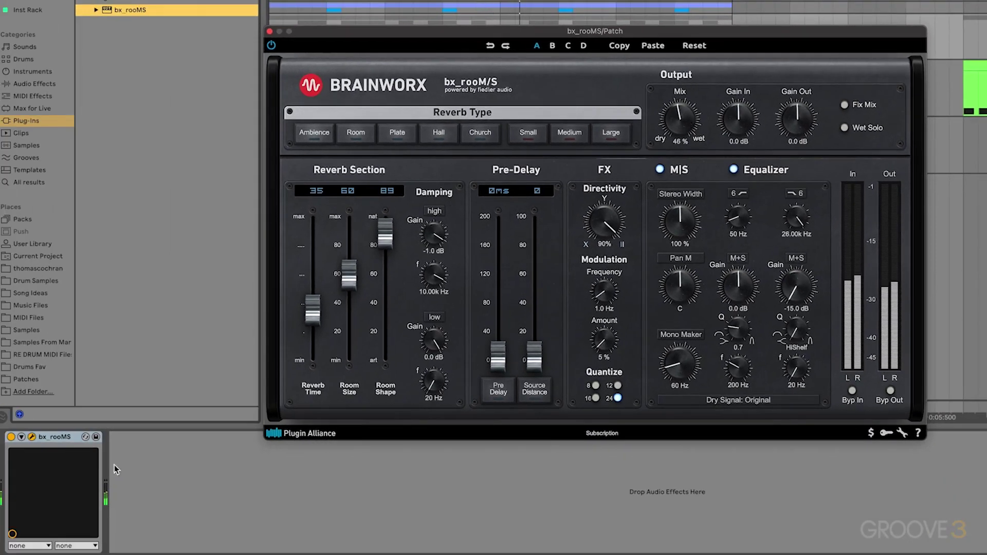
pyautogui.click(0, 466)
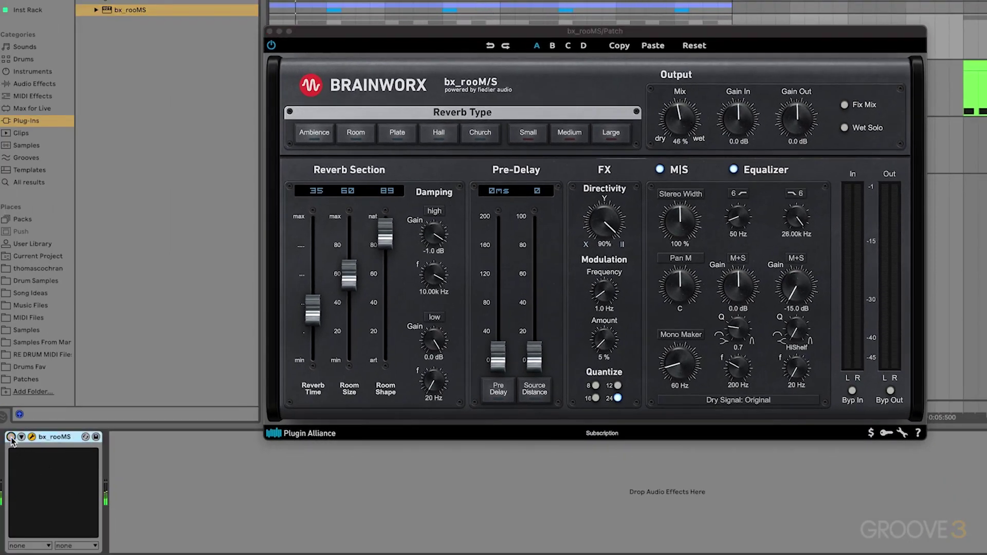
pyautogui.click(11, 437)
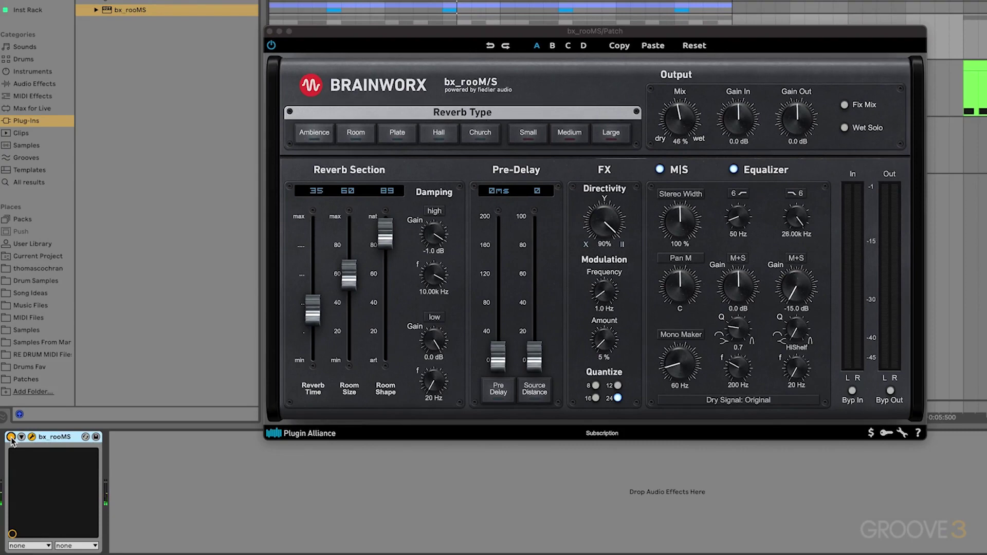
# Ease the EQ cut to -13.7 dB, compare once more, stop playback and close the reverb window.
pyautogui.moveTo(795, 286); pyautogui.dragTo(797, 279)
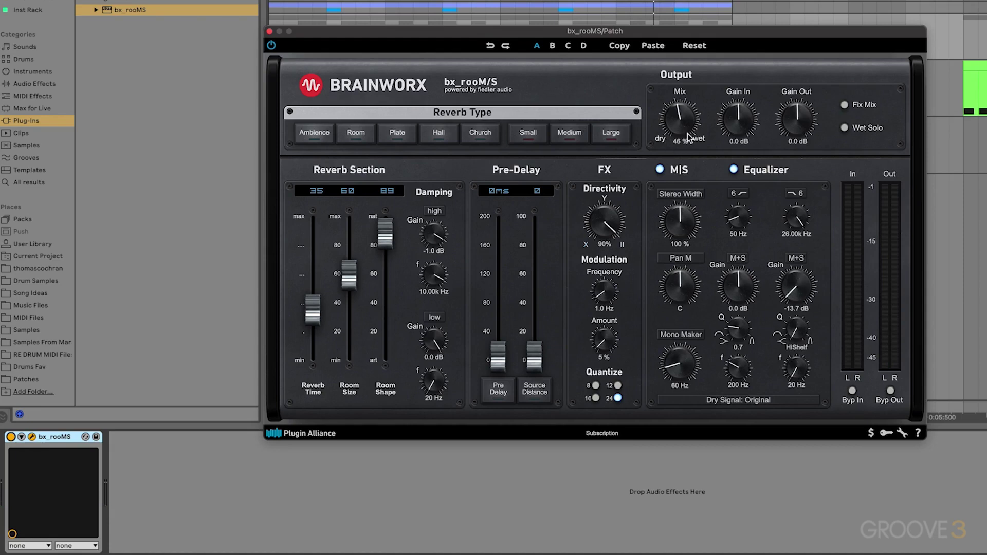
pyautogui.click(11, 437)
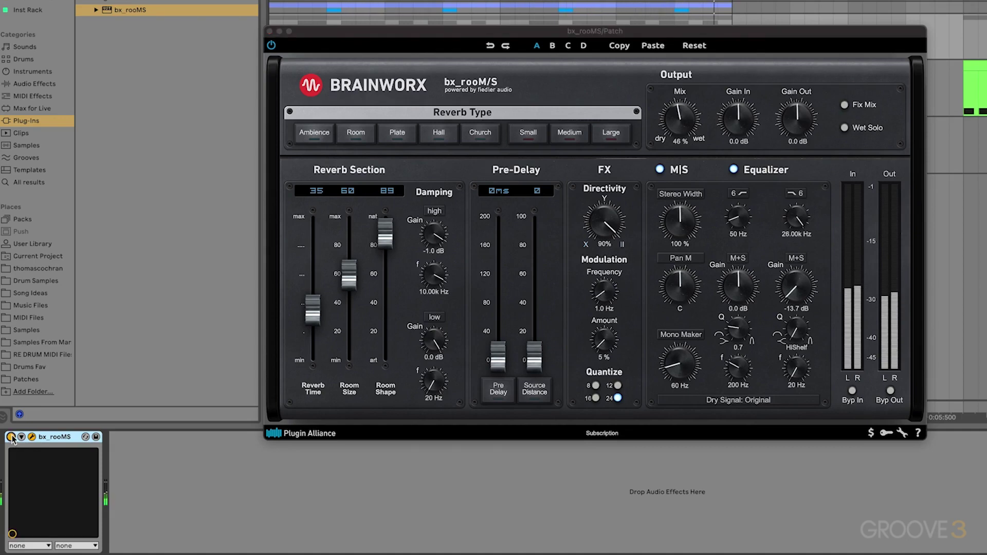
pyautogui.press('space')
pyautogui.press('space')
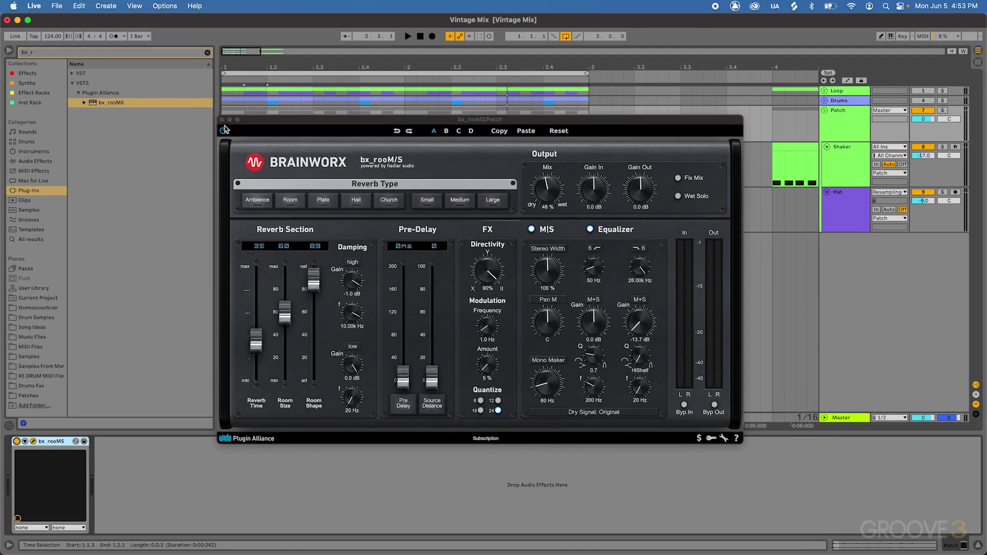
pyautogui.click(270, 30)
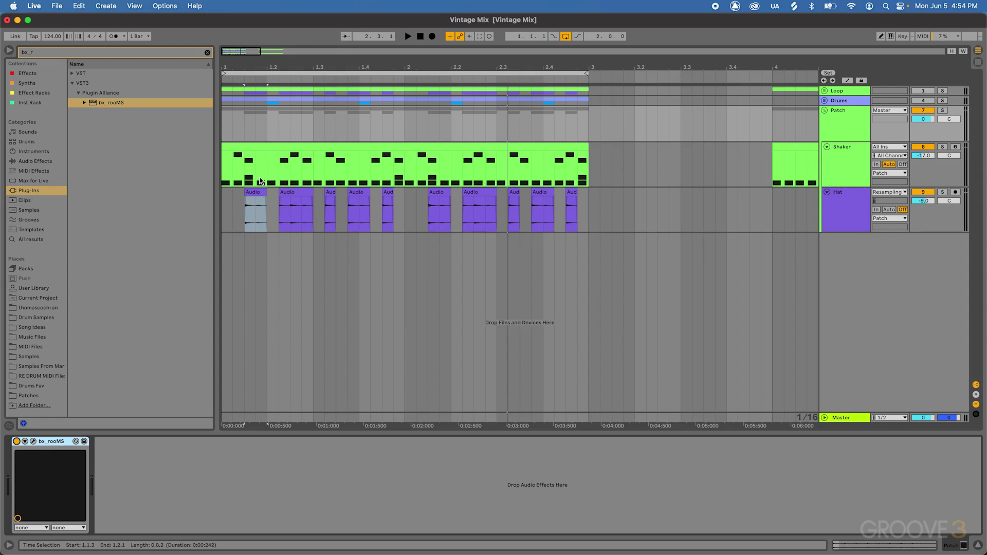
# Replace the browser search text 'bx_r' with 'Hg-2'.
pyautogui.click(87, 54)
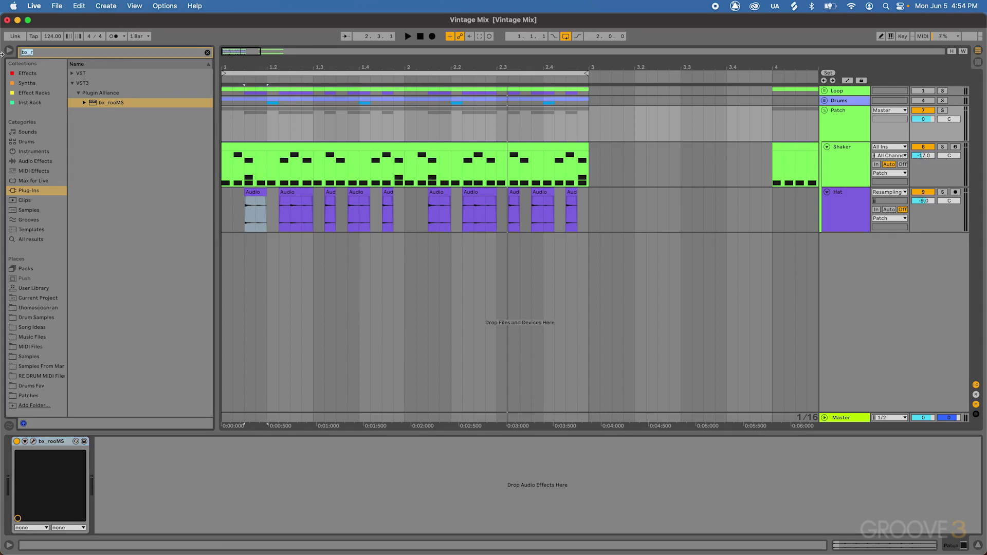
pyautogui.press('BackSpace')
pyautogui.write('H')
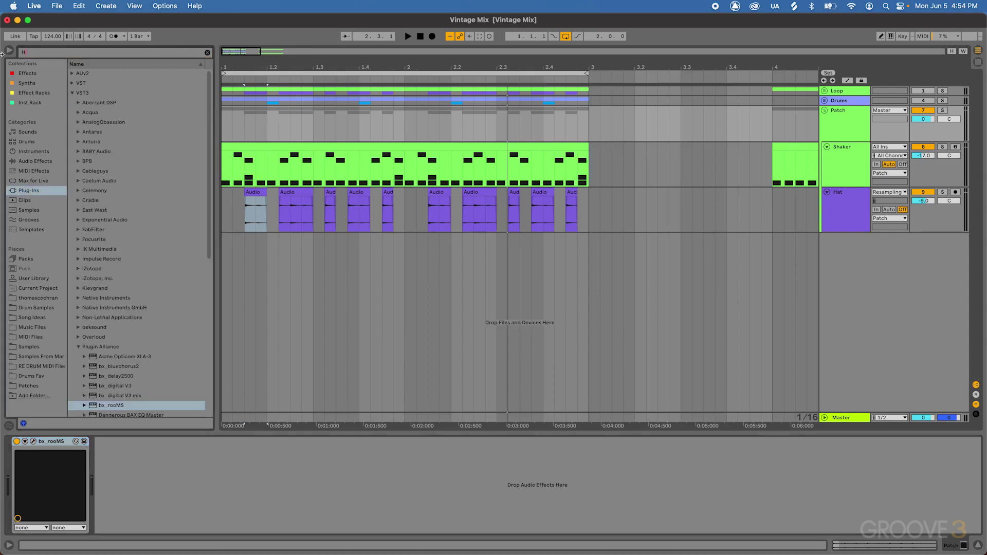
pyautogui.write('g-2')
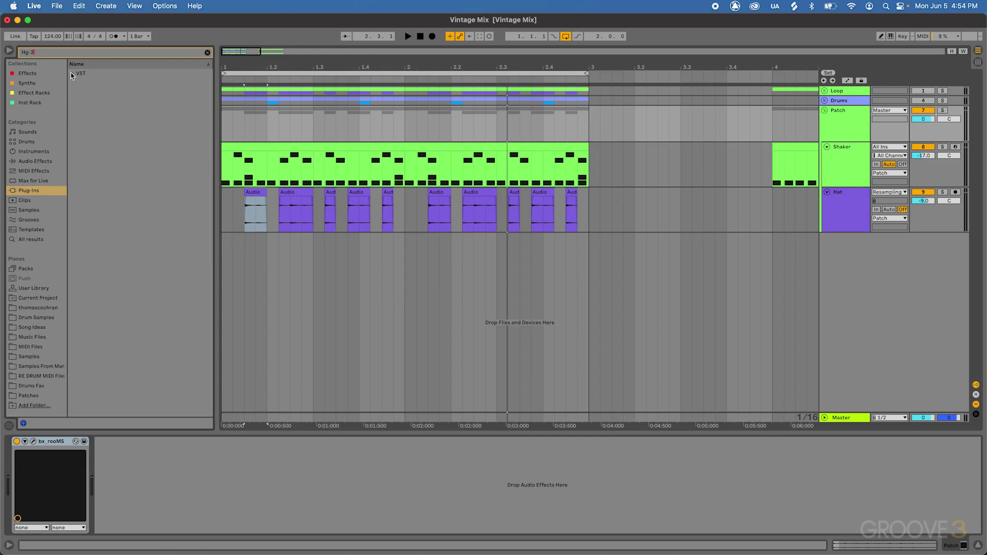
# Go to VST > Effects > Distortion and drag Black Box Analog Design HG-2 onto the Patch track.
pyautogui.press('Down')
pyautogui.press('Down')
pyautogui.press('Right')
pyautogui.press('Down')
pyautogui.press('Right')
pyautogui.press('Down')
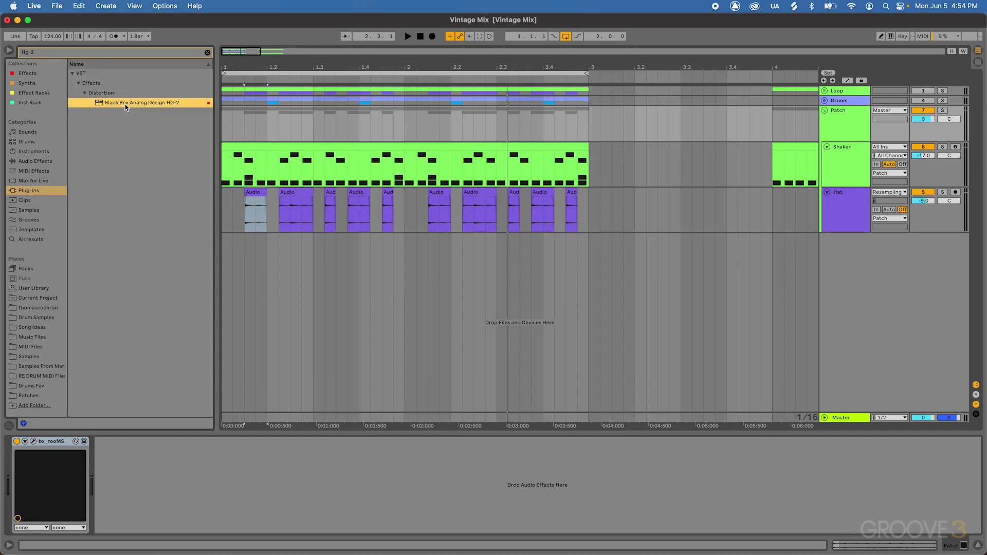
pyautogui.moveTo(419, 128); pyautogui.dragTo(430, 225)
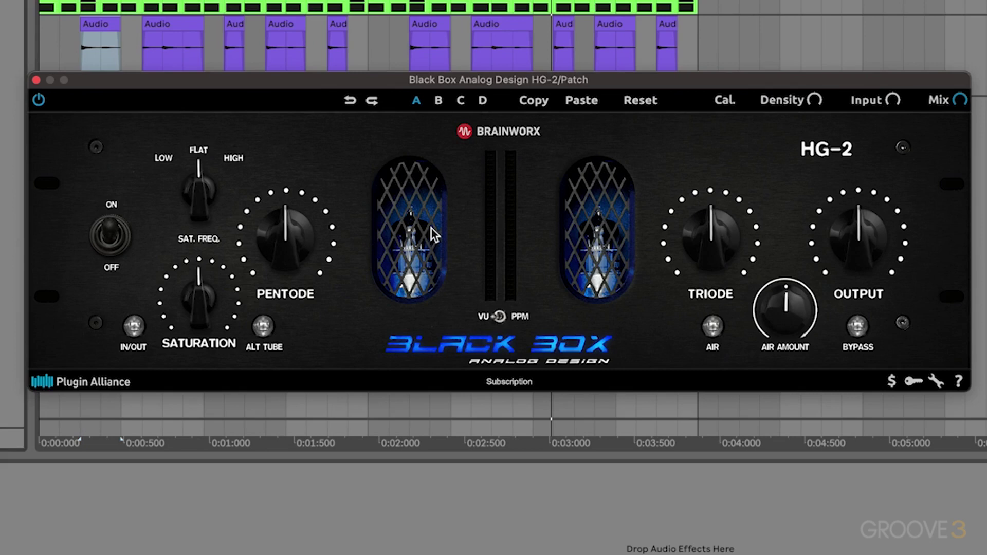
# Experiment with the PENTODE drive, settling it around 64 %.
pyautogui.moveTo(331, 236); pyautogui.dragTo(301, 248)
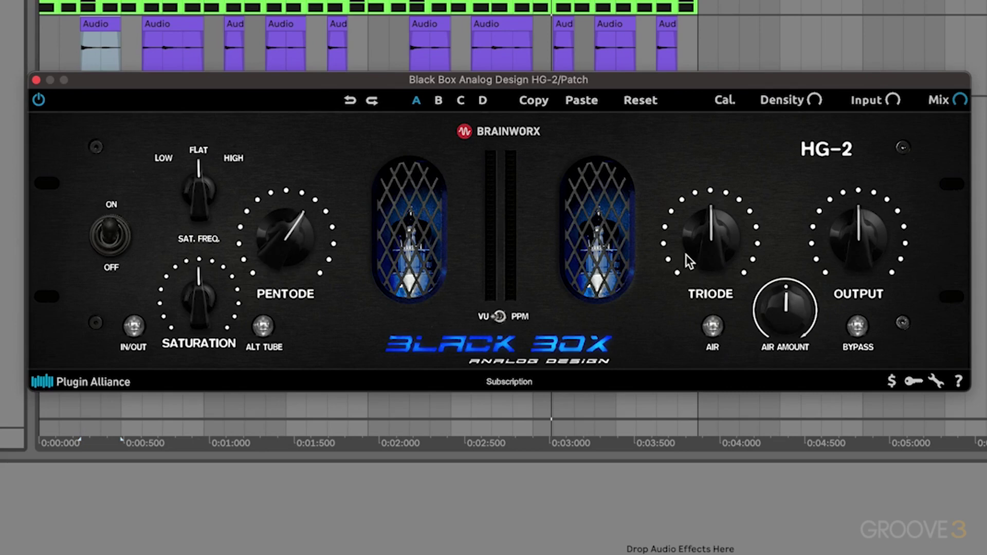
pyautogui.moveTo(273, 242); pyautogui.dragTo(263, 275)
pyautogui.moveTo(736, 227); pyautogui.dragTo(699, 267)
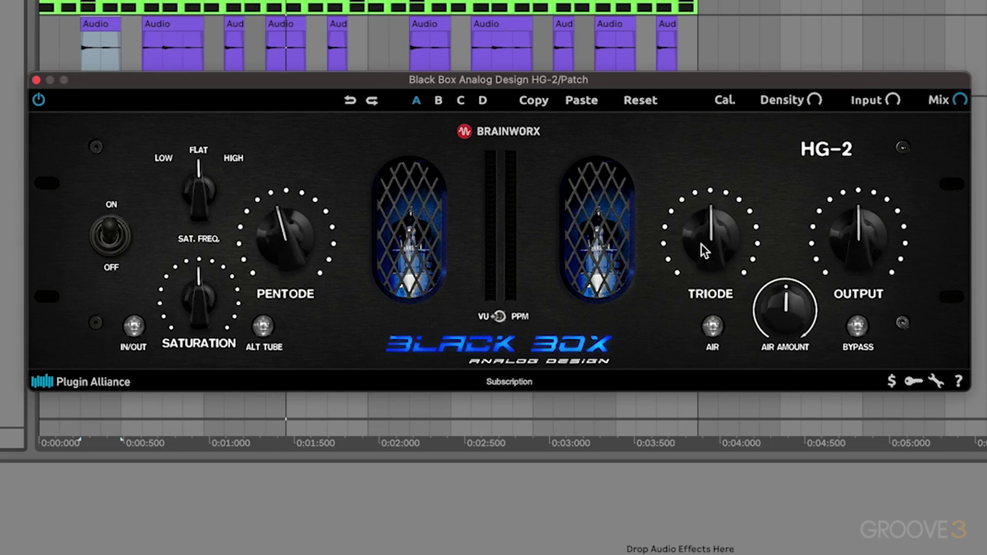
pyautogui.keyDown('alt'); pyautogui.click(288, 239); pyautogui.keyUp('alt')
pyautogui.moveTo(288, 239); pyautogui.dragTo(288, 202)
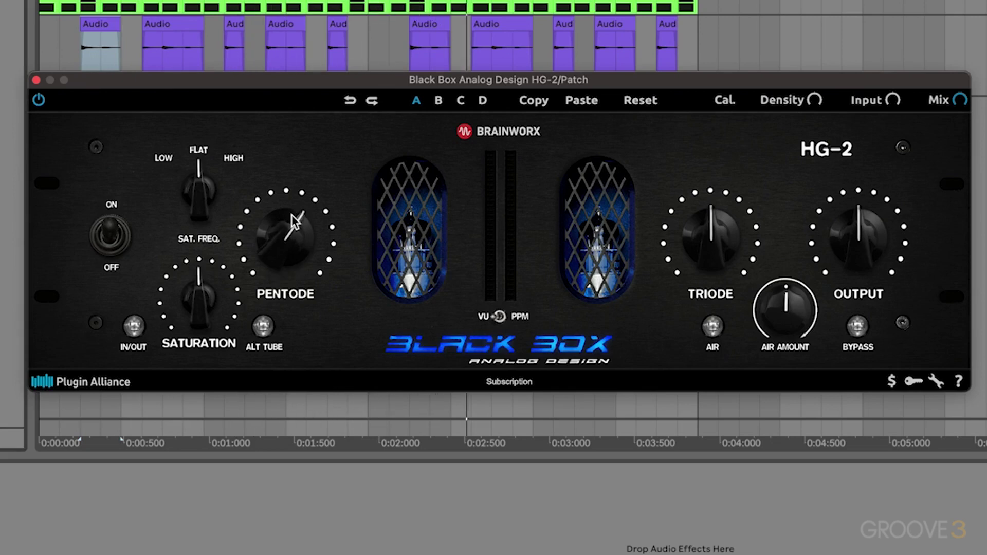
pyautogui.moveTo(295, 222); pyautogui.dragTo(294, 217)
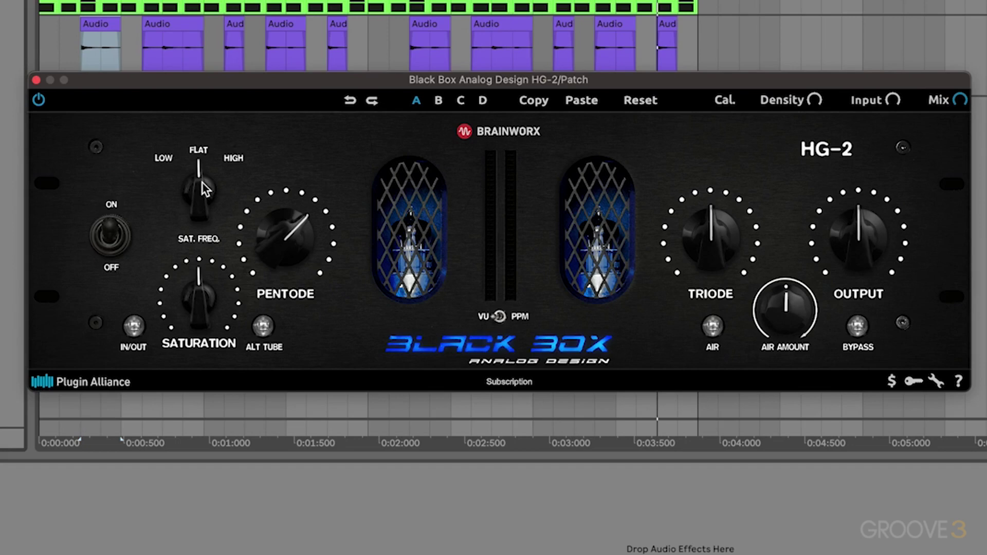
# Set SAT. FREQ. to LOW, push PENTODE to about 97 %, and engage SATURATION at 30 %.
pyautogui.moveTo(202, 182); pyautogui.dragTo(194, 246)
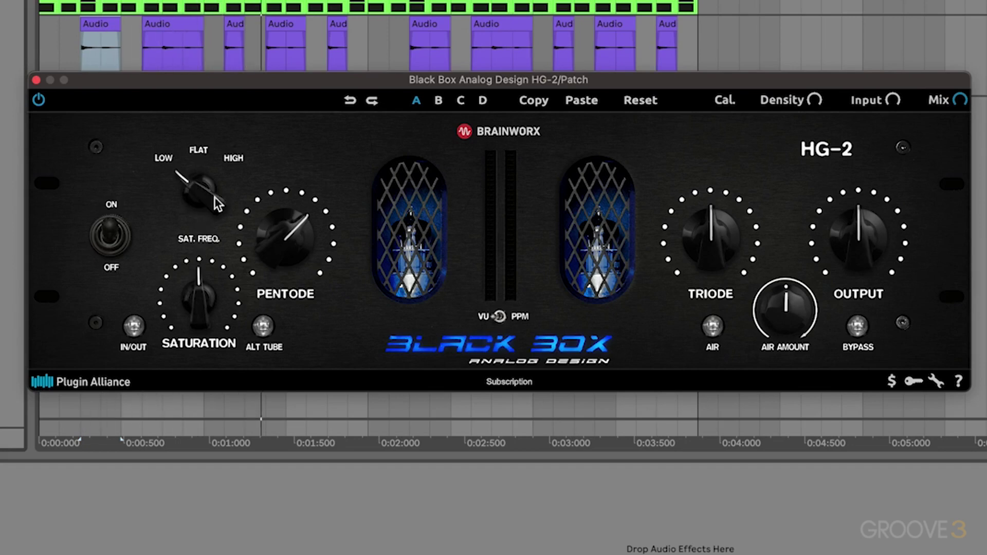
pyautogui.moveTo(274, 211); pyautogui.dragTo(277, 187)
pyautogui.moveTo(193, 181); pyautogui.dragTo(218, 143)
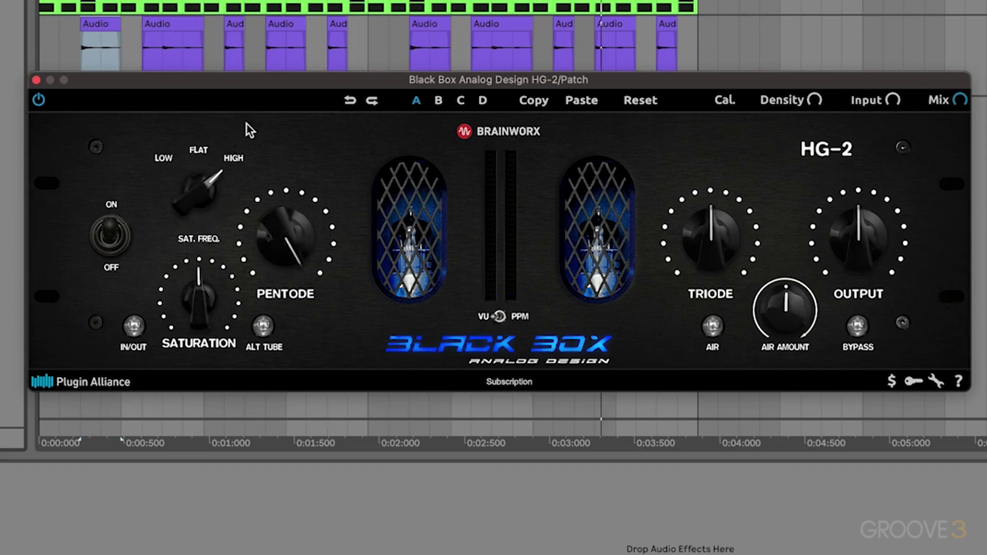
pyautogui.moveTo(208, 178); pyautogui.dragTo(176, 223)
pyautogui.click(135, 327)
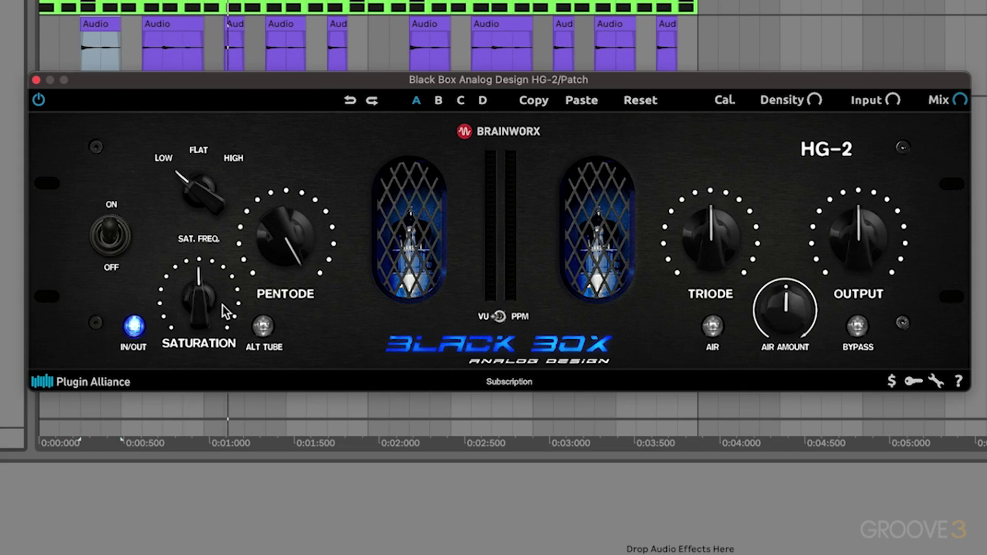
pyautogui.moveTo(222, 305); pyautogui.dragTo(202, 284)
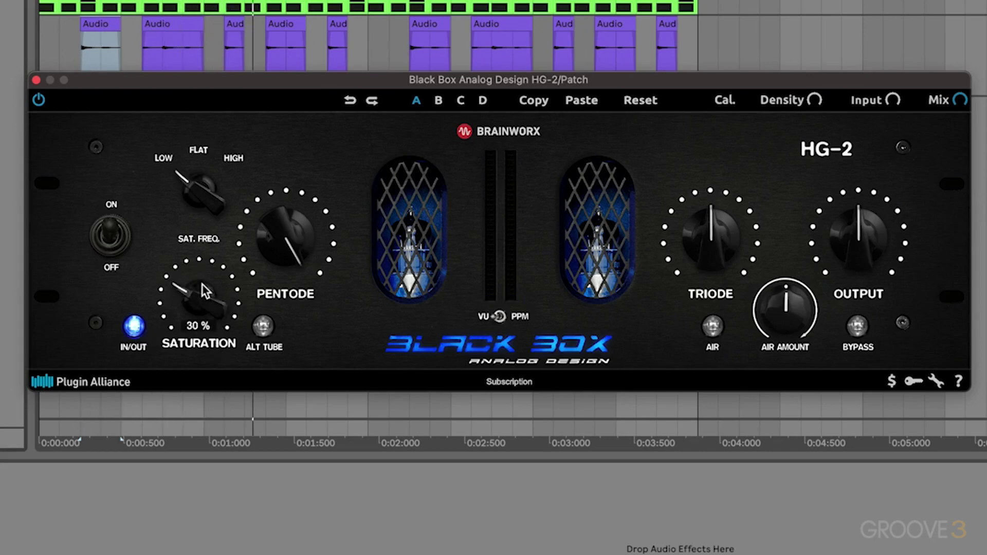
# Lower the PENTODE drive, keep saturation frequency on LOW, and raise TRIODE.
pyautogui.moveTo(305, 230); pyautogui.dragTo(295, 280)
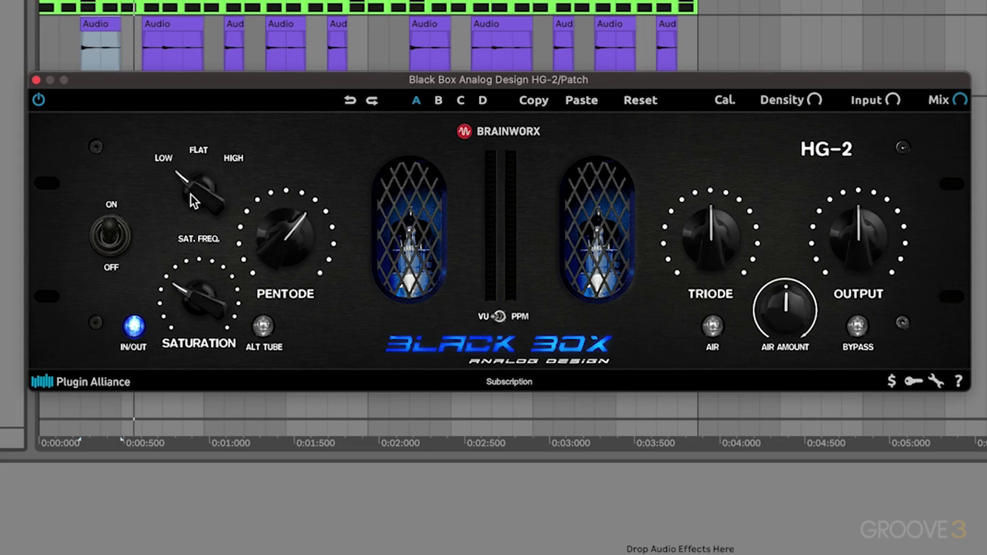
pyautogui.moveTo(190, 193); pyautogui.dragTo(193, 193)
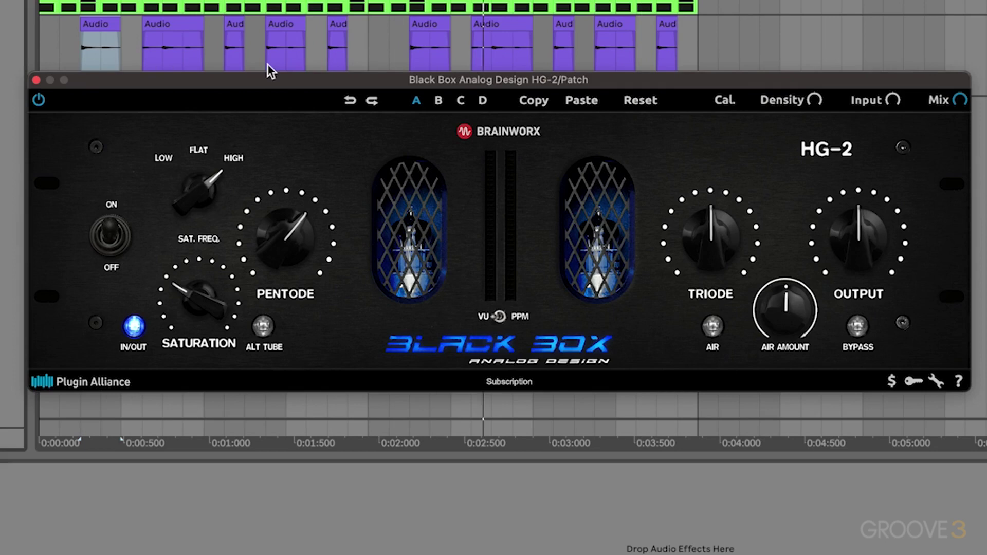
pyautogui.click(196, 191)
pyautogui.moveTo(681, 211); pyautogui.dragTo(686, 196)
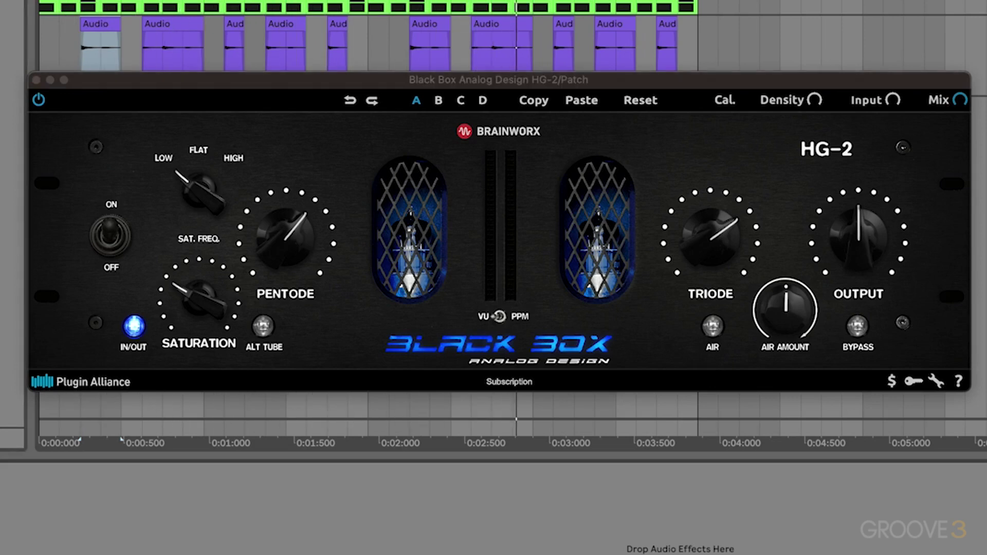
# Switch on HG-2's ALT TUBE mode, comparing against the bypassed device before and after.
pyautogui.click(865, 245)
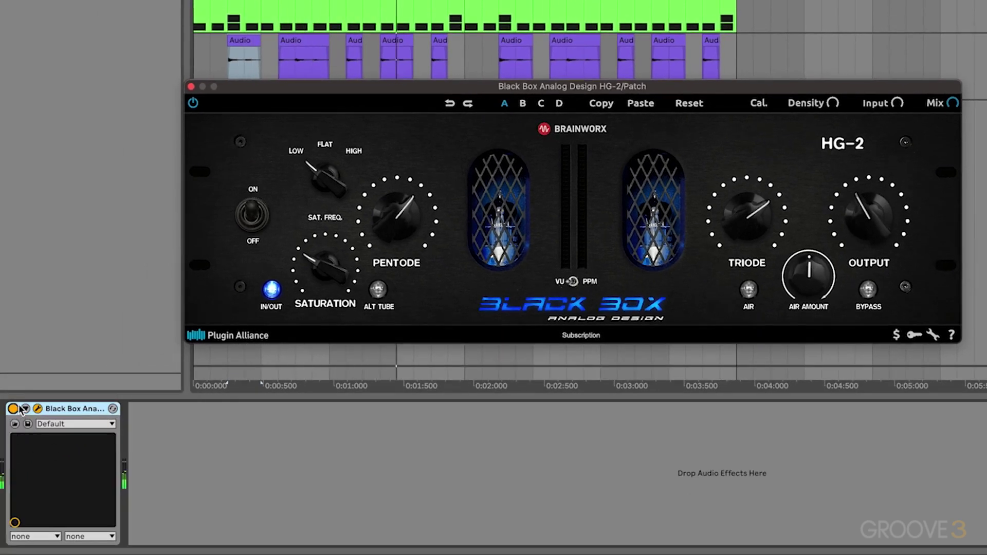
pyautogui.click(15, 410)
pyautogui.click(16, 411)
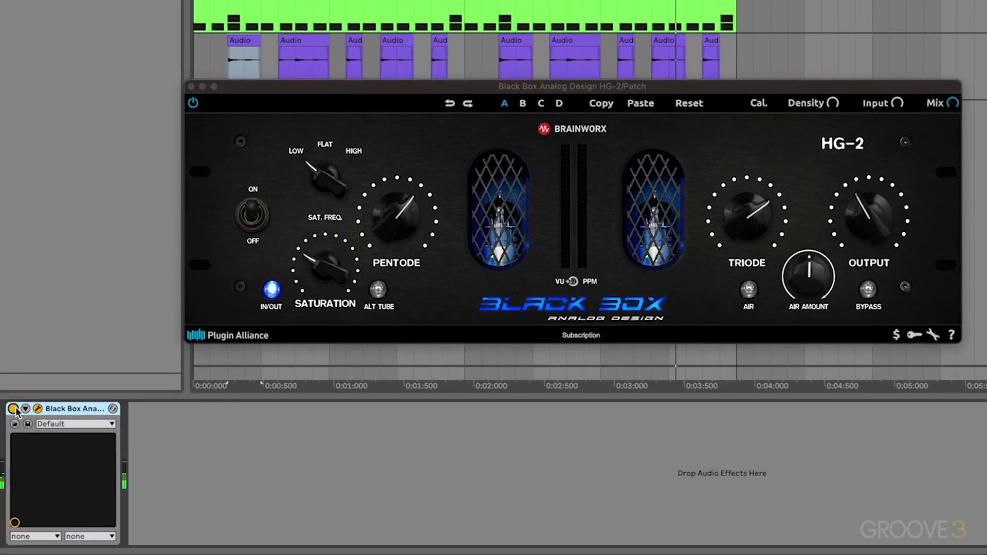
pyautogui.click(379, 293)
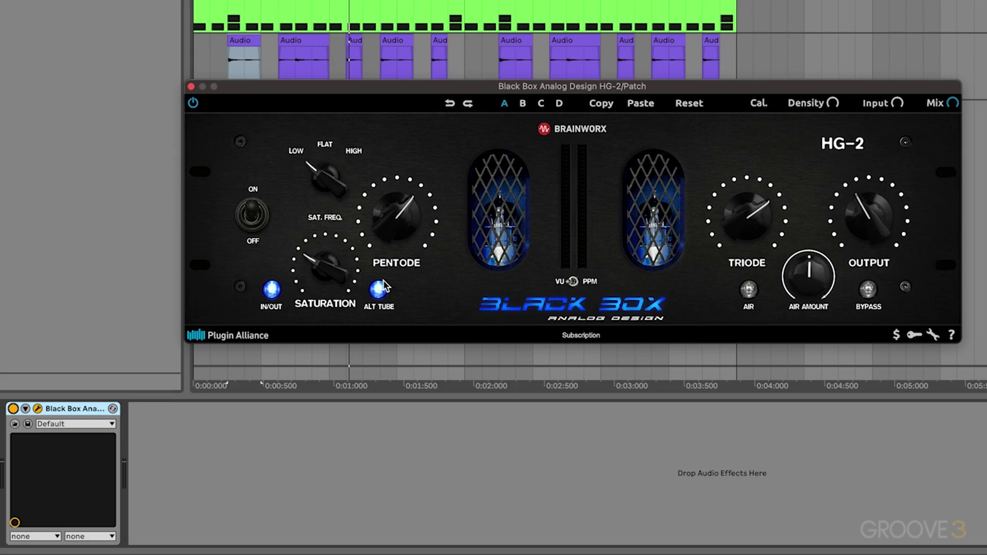
pyautogui.click(12, 409)
pyautogui.click(12, 410)
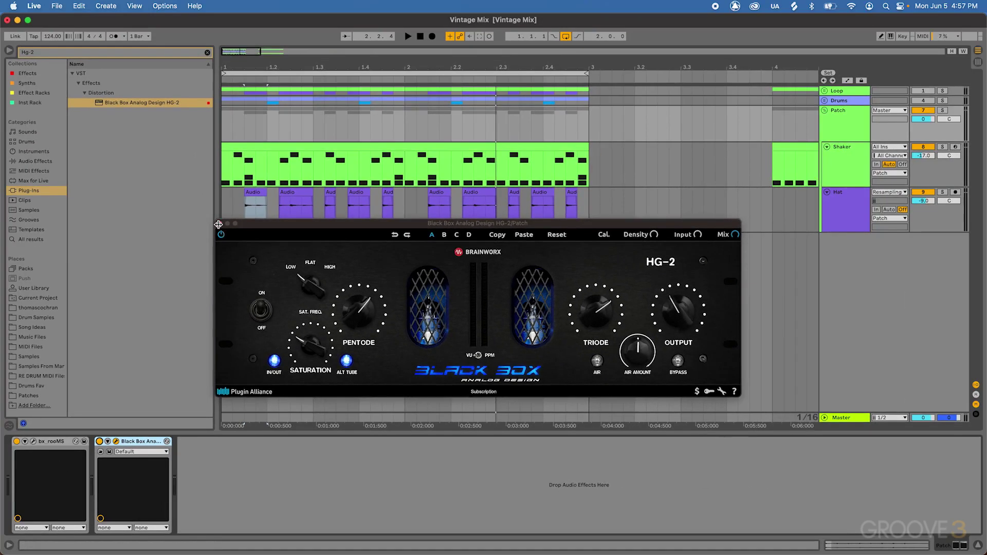
# Close the HG-2 window and replace the browser search with 'SSL'.
pyautogui.click(191, 87)
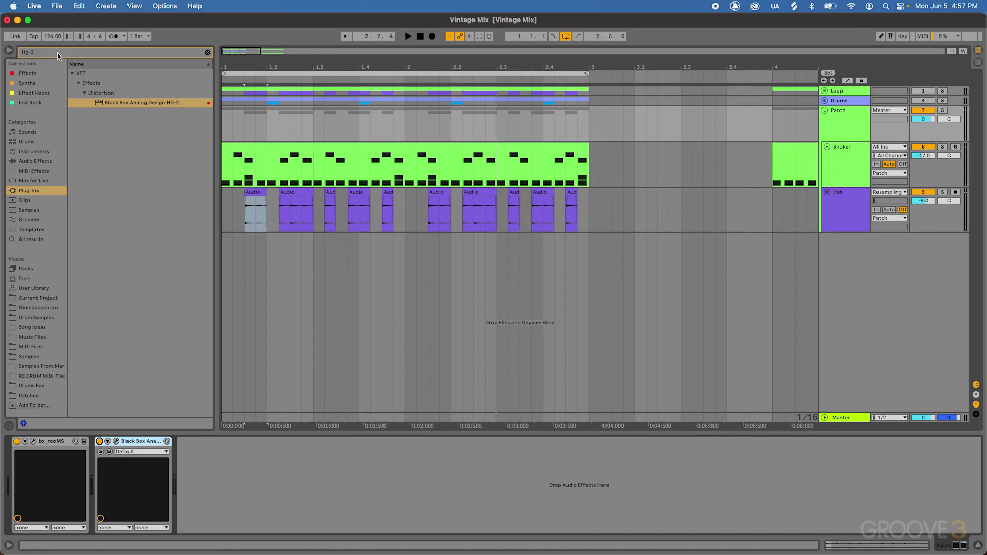
pyautogui.press('super+f')
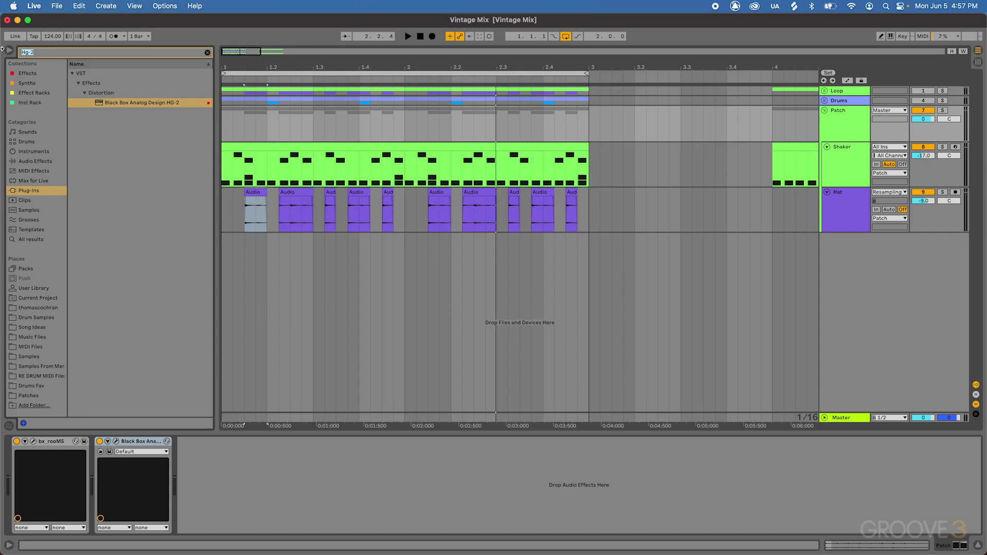
pyautogui.press('BackSpace')
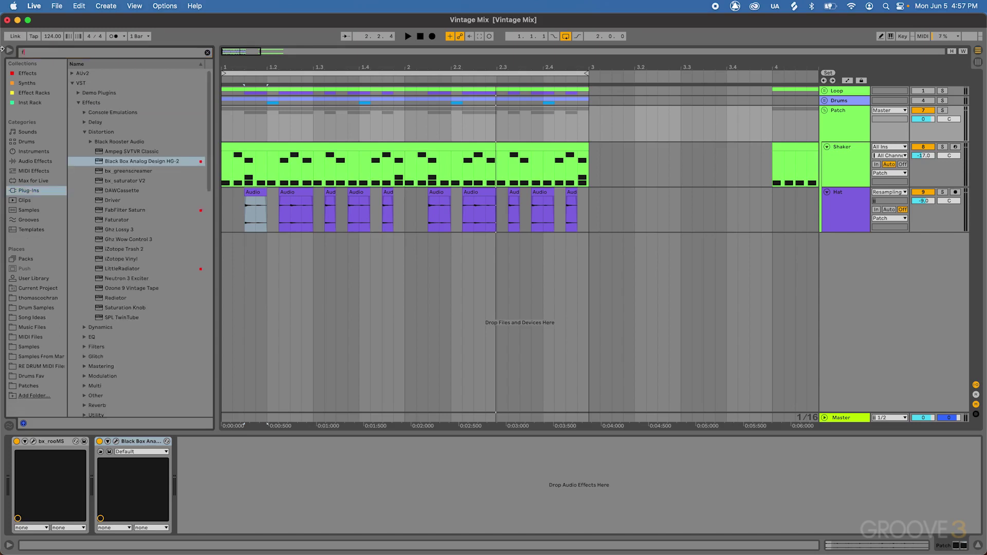
pyautogui.write('SSL')
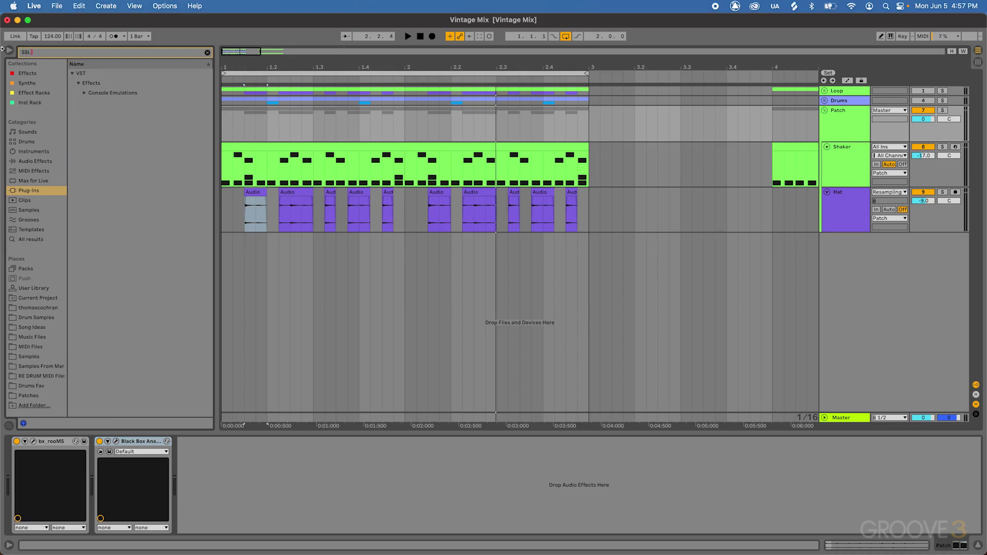
# Filter the results to Effects and place bx_console SSL 4000 E after Black Box HG-2.
pyautogui.click(23, 75)
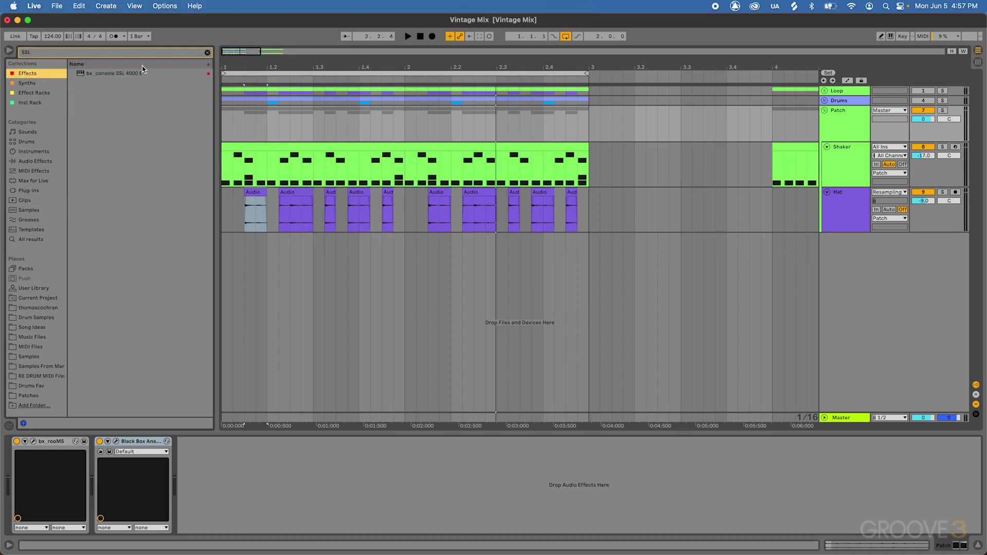
pyautogui.click(127, 74)
pyautogui.moveTo(248, 425); pyautogui.dragTo(221, 479)
pyautogui.moveTo(320, 146); pyautogui.dragTo(360, 84)
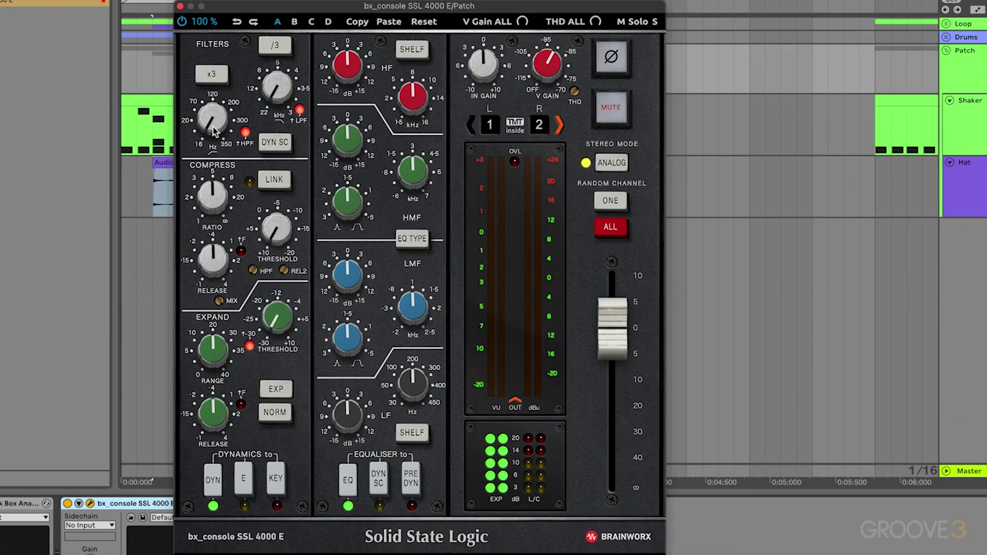
# Raise the SSL high-pass filter to about 72 Hz and lower the low-pass to about 8.9 kHz.
pyautogui.moveTo(214, 125); pyautogui.dragTo(218, 103)
pyautogui.moveTo(284, 92); pyautogui.dragTo(285, 59)
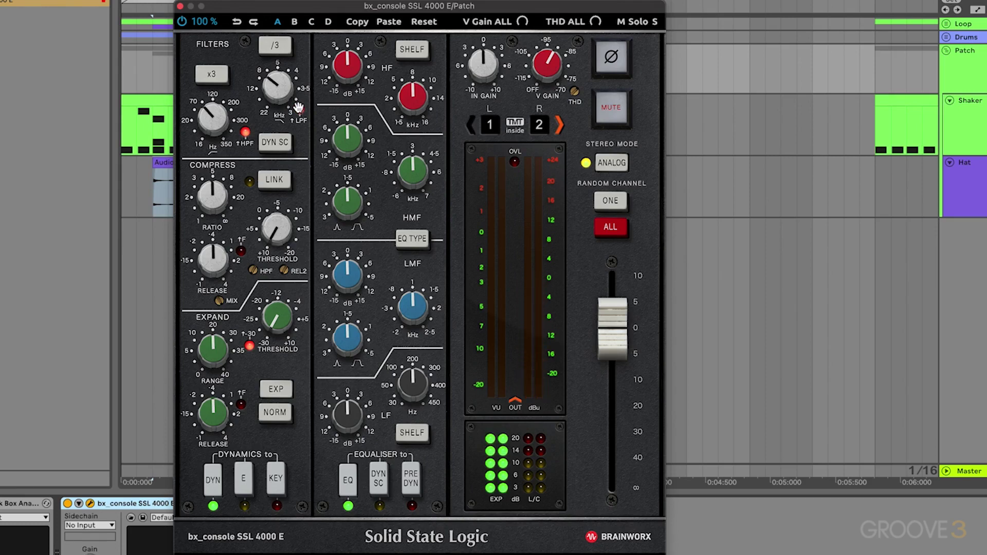
# Boost the SSL red HF shelf to about +4.8 dB, comparing with the low-pass and EQ bypassed.
pyautogui.moveTo(357, 63); pyautogui.dragTo(358, 44)
pyautogui.moveTo(351, 69)
pyautogui.mouseDown()
pyautogui.moveTo(351, 50)
pyautogui.moveTo(350, 69)
pyautogui.mouseUp()
pyautogui.moveTo(350, 69)
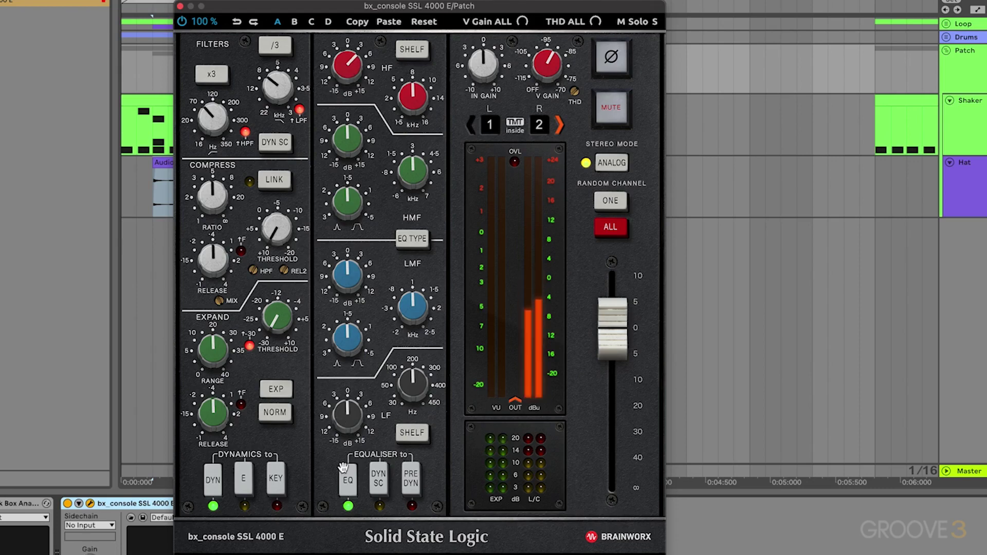
pyautogui.click(299, 109)
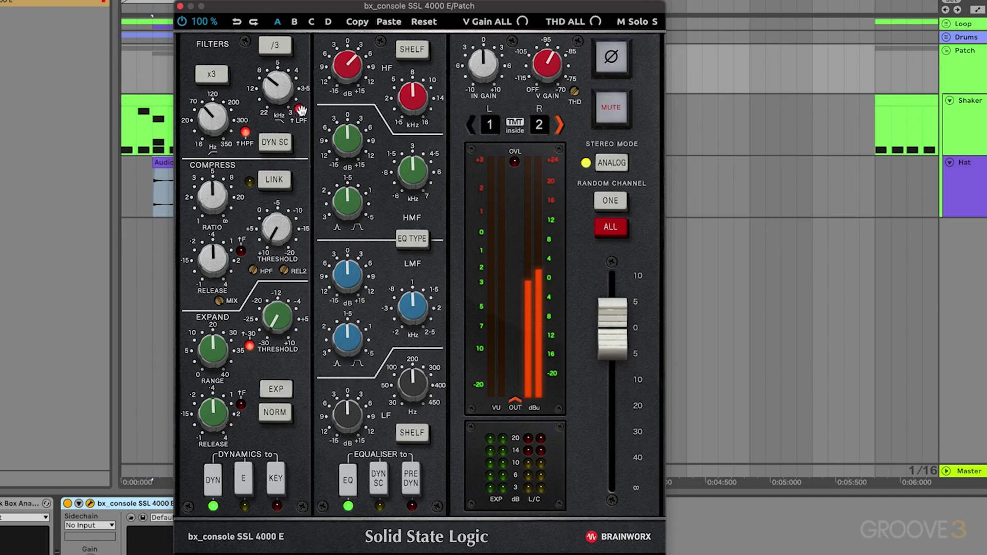
pyautogui.click(352, 480)
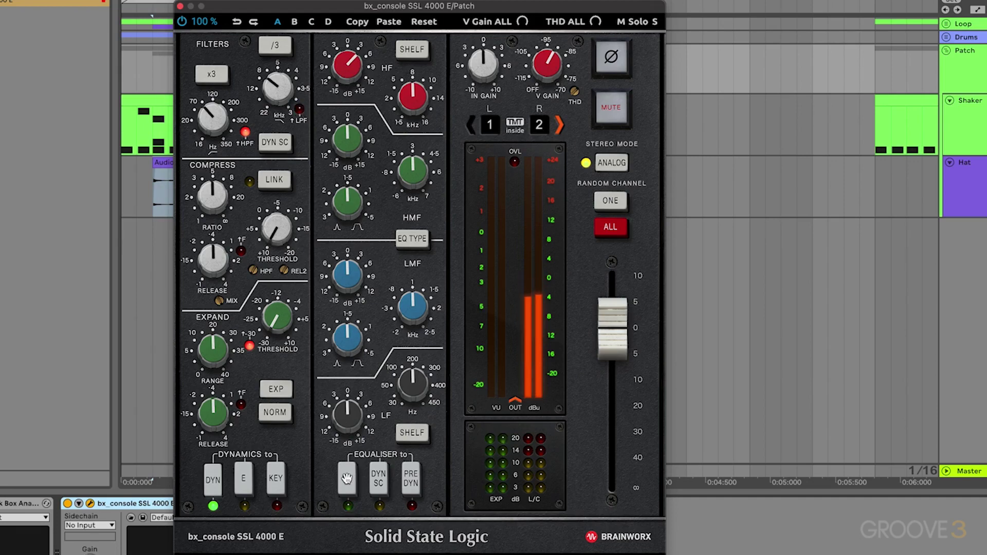
pyautogui.click(347, 479)
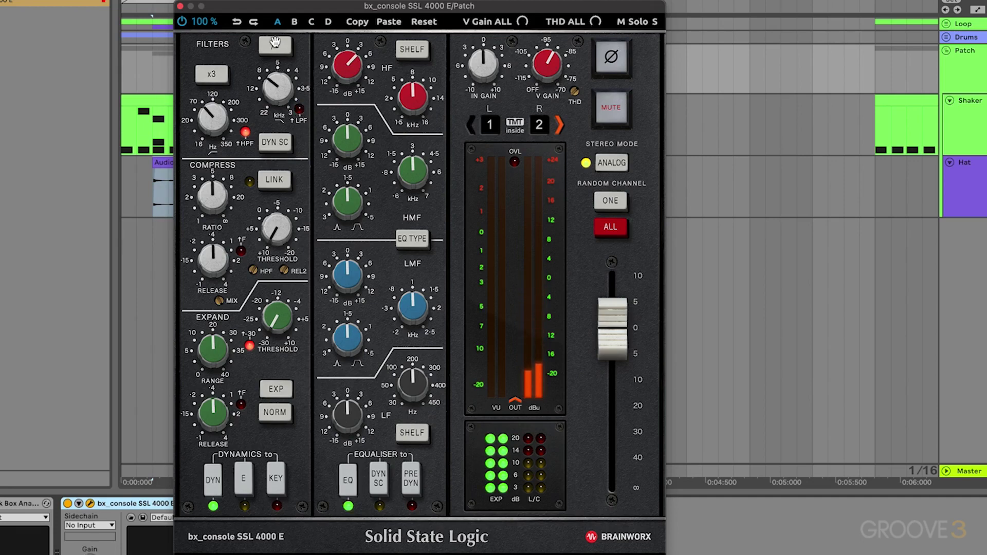
pyautogui.click(300, 109)
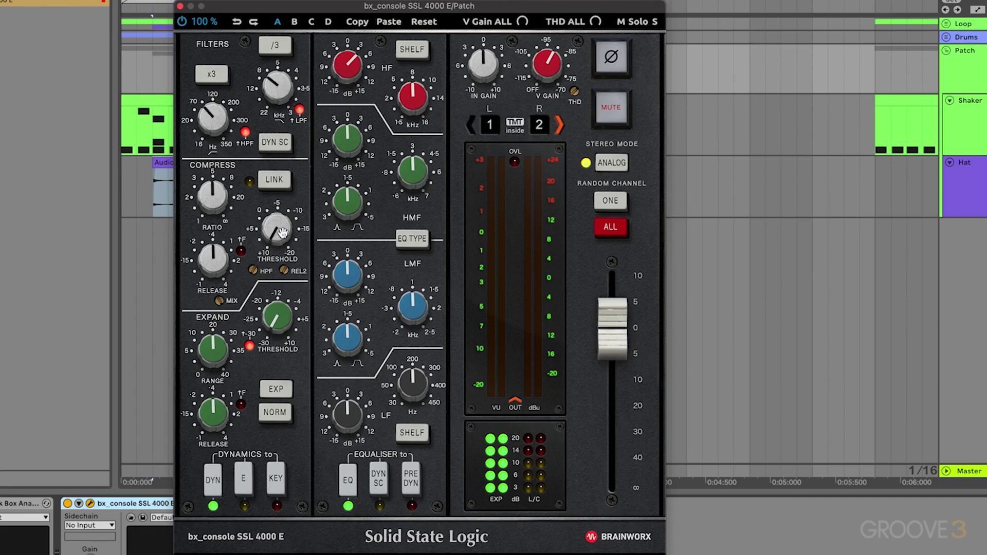
# Set the SSL compressor to about 10.3:1 ratio, −12.3 dB threshold and 0.19 s release.
pyautogui.moveTo(282, 233); pyautogui.dragTo(301, 170)
pyautogui.moveTo(284, 233); pyautogui.dragTo(284, 222)
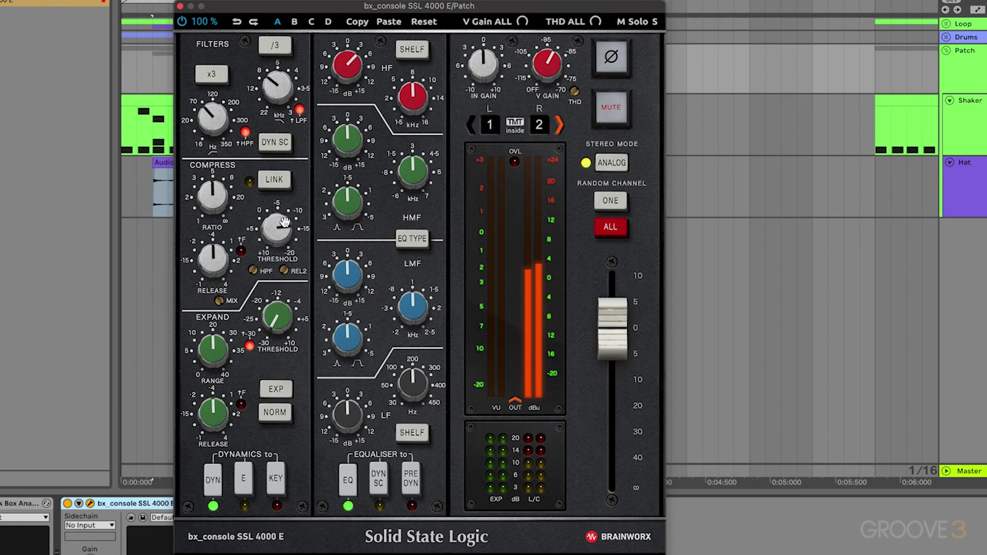
pyautogui.moveTo(220, 257); pyautogui.dragTo(222, 282)
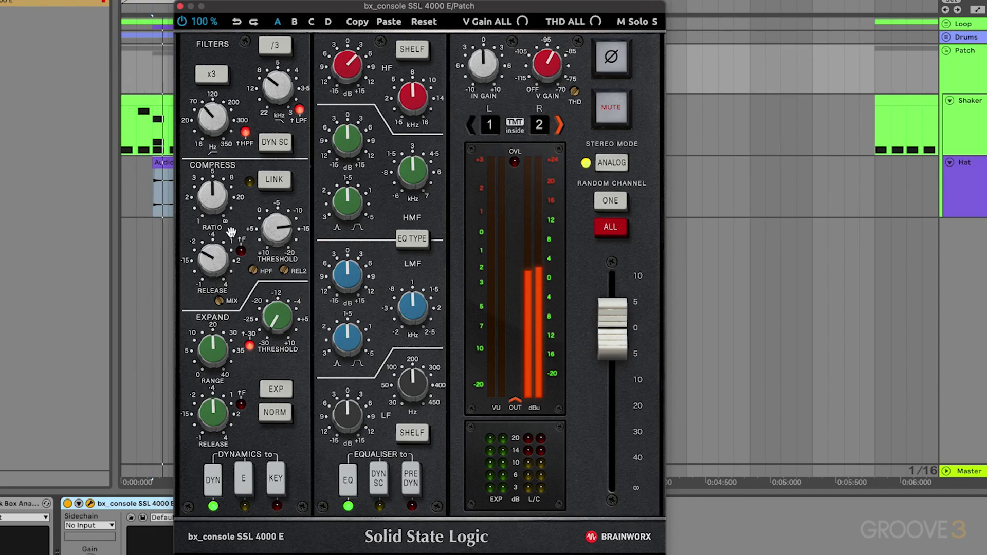
pyautogui.moveTo(212, 198)
pyautogui.mouseDown()
pyautogui.moveTo(211, 167)
pyautogui.moveTo(214, 179)
pyautogui.mouseUp()
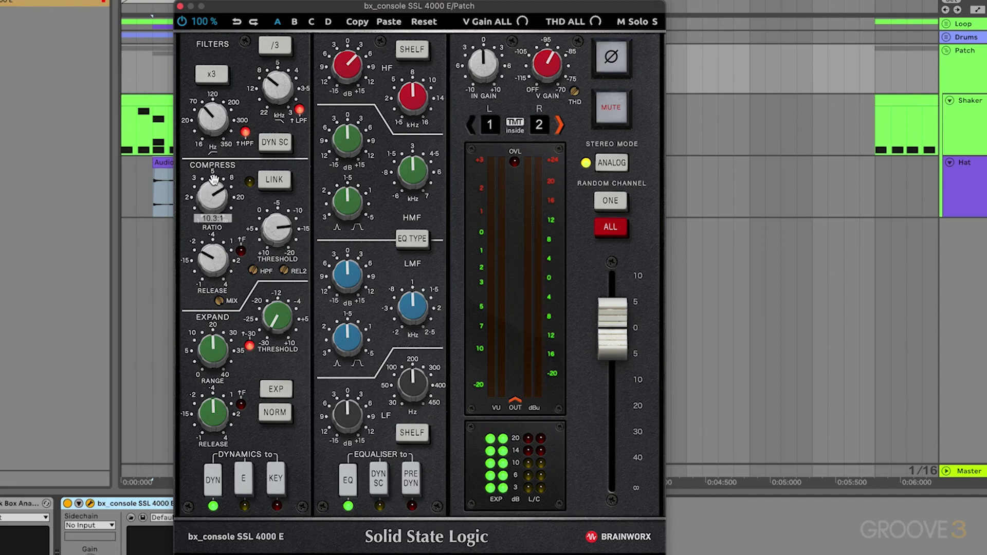
pyautogui.moveTo(273, 242); pyautogui.dragTo(294, 168)
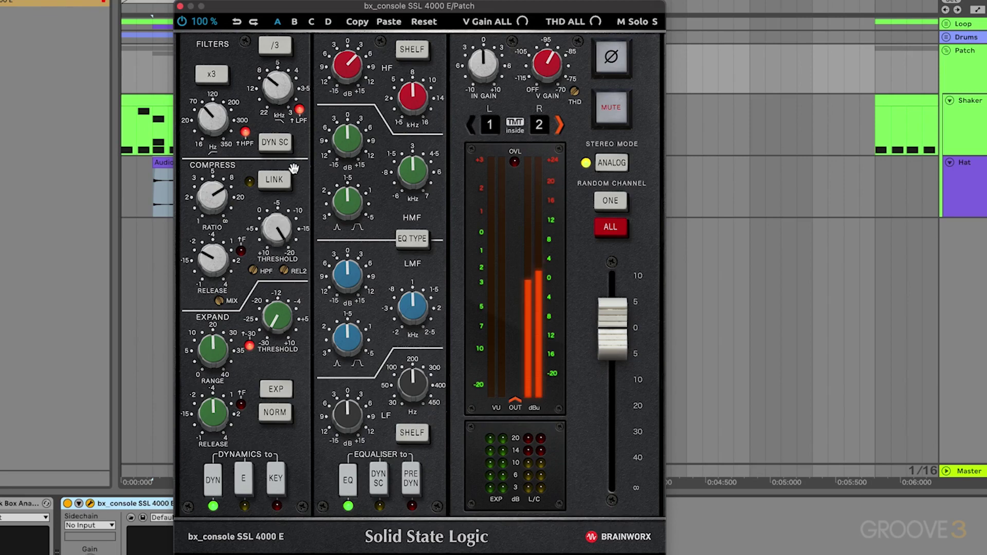
pyautogui.moveTo(281, 209)
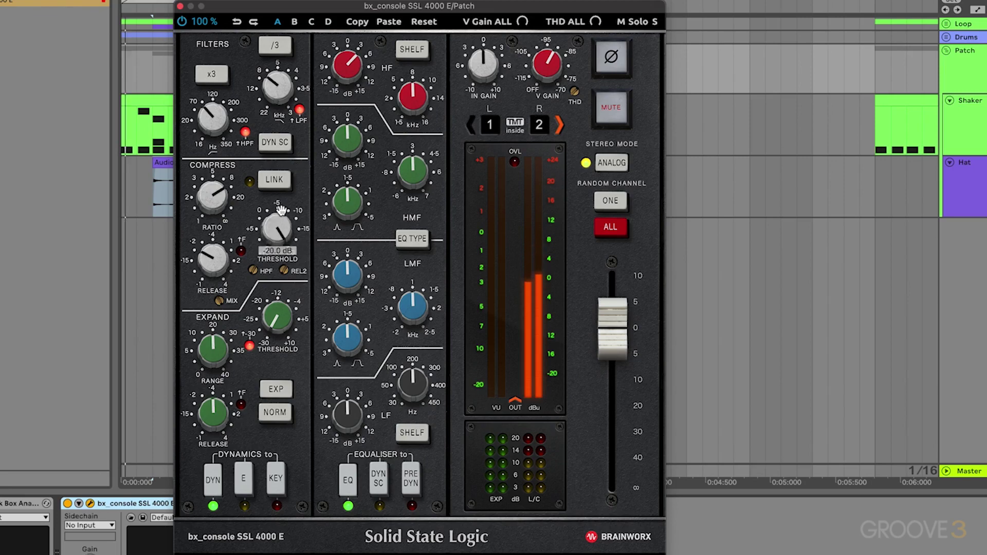
pyautogui.moveTo(281, 209); pyautogui.dragTo(274, 234)
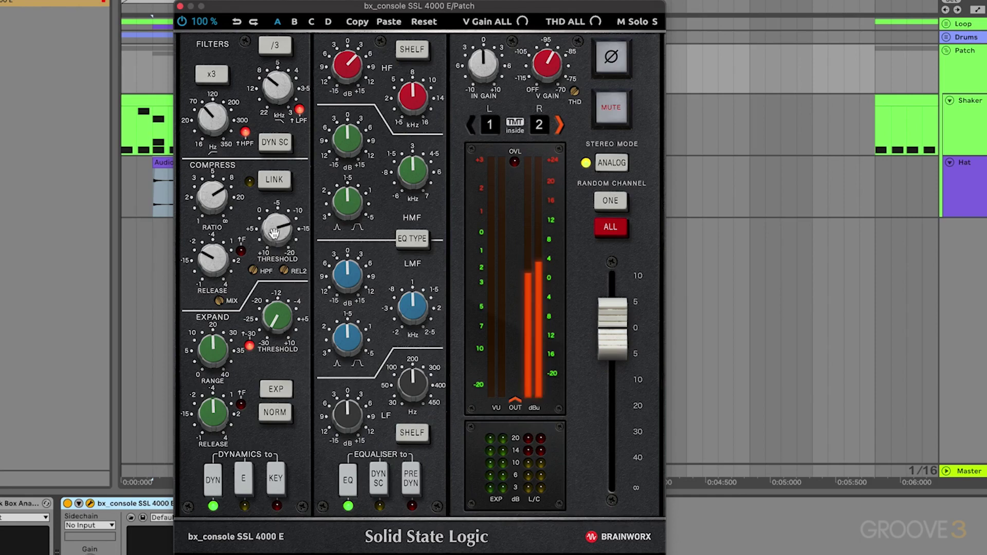
pyautogui.click(215, 200)
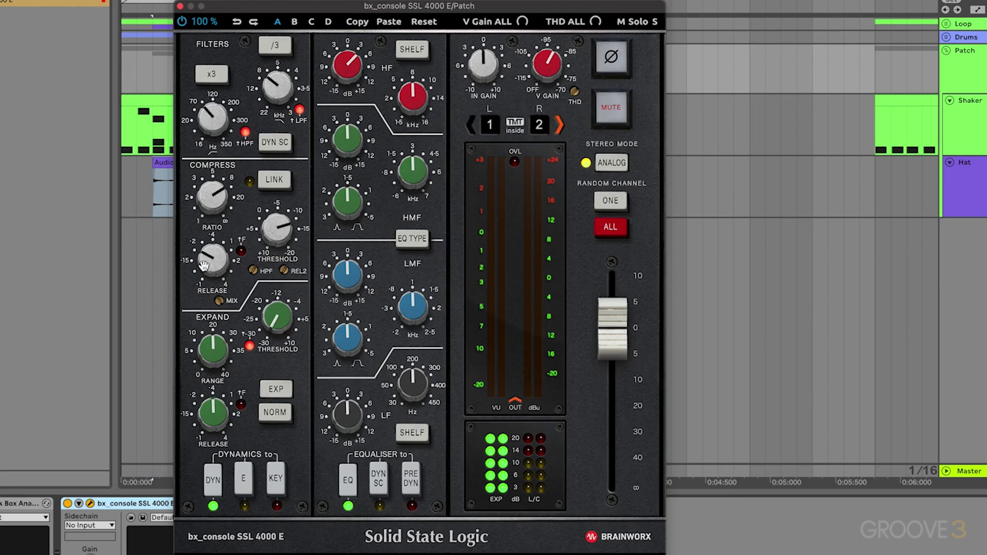
# Toggle the SSL compressor's DYN section off and back on to compare the sound.
pyautogui.moveTo(205, 262)
pyautogui.moveTo(276, 235)
pyautogui.click(214, 476)
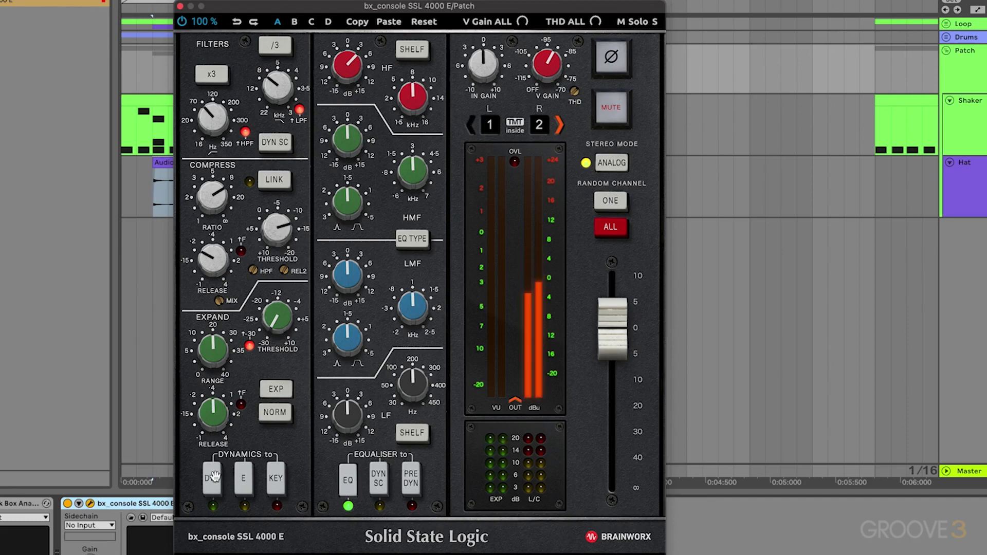
pyautogui.click(215, 476)
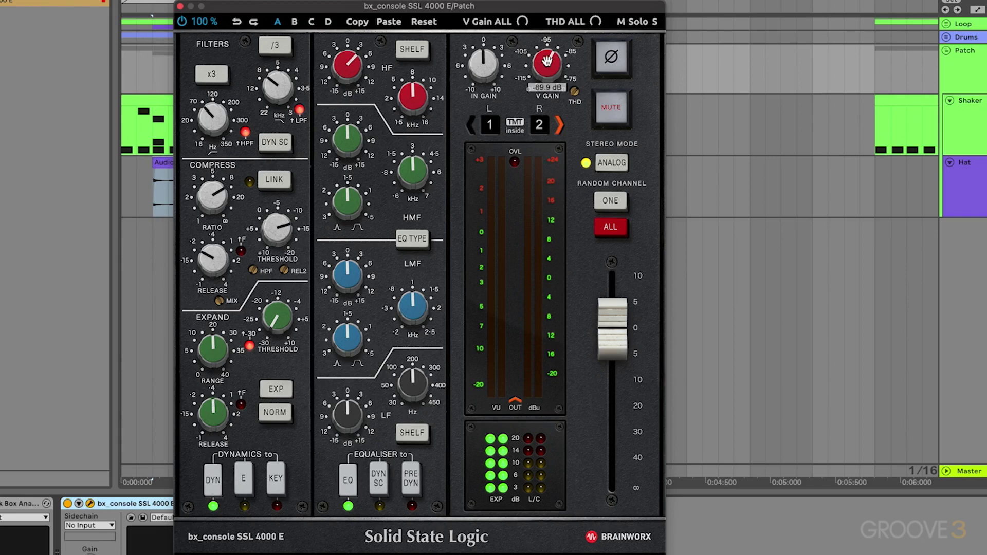
# Turn up the SSL's V GAIN, play the loop, and ease the output fader just below 0 dB.
pyautogui.moveTo(547, 64); pyautogui.dragTo(482, 371)
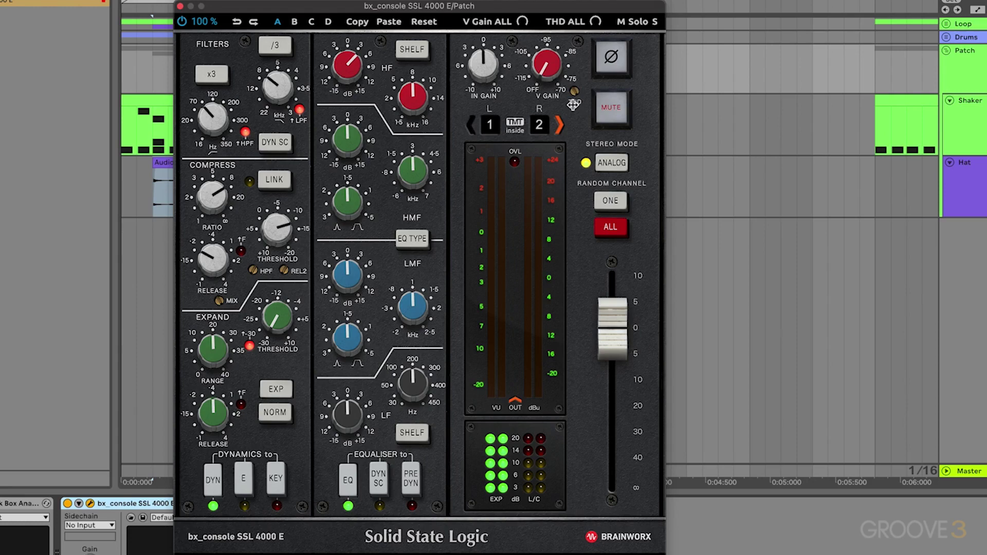
pyautogui.press('space')
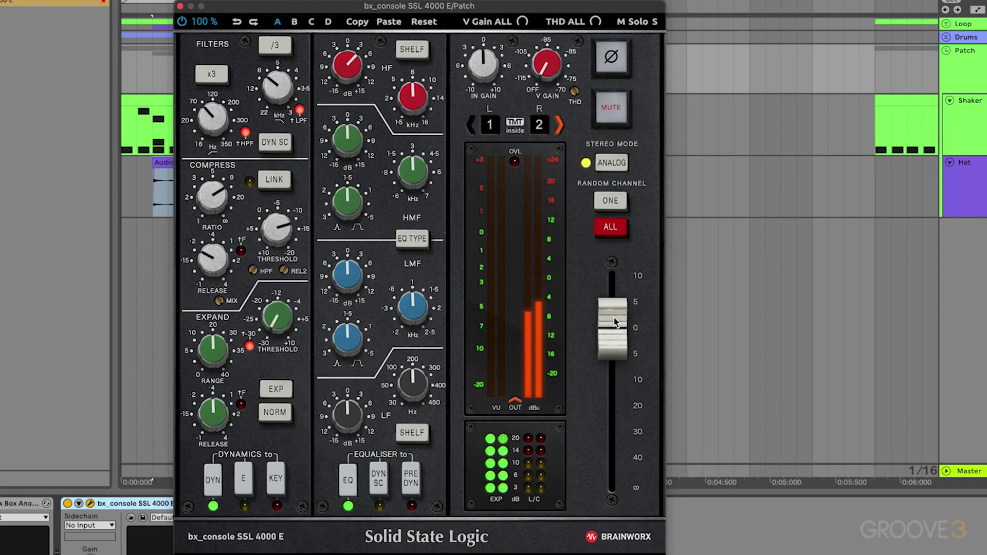
pyautogui.moveTo(613, 320); pyautogui.dragTo(614, 331)
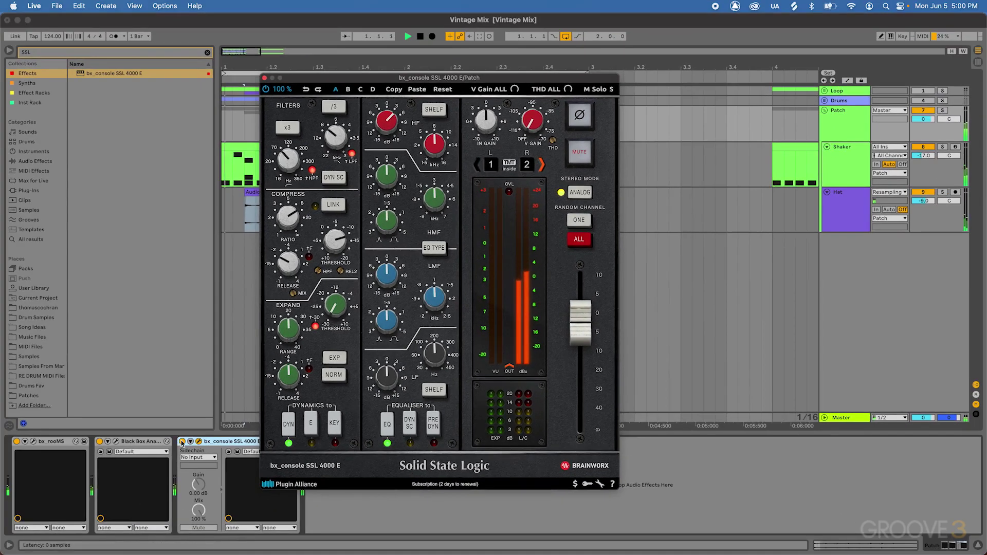
# Close the SSL console window and search Plug-Ins for 'Tape' to locate Kiive Tape Face.
pyautogui.click(182, 443)
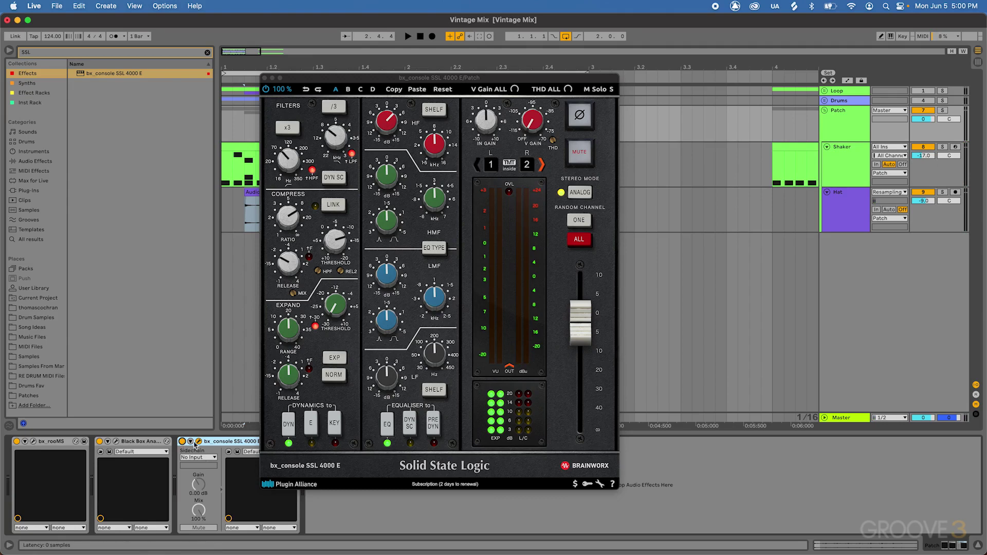
pyautogui.click(264, 78)
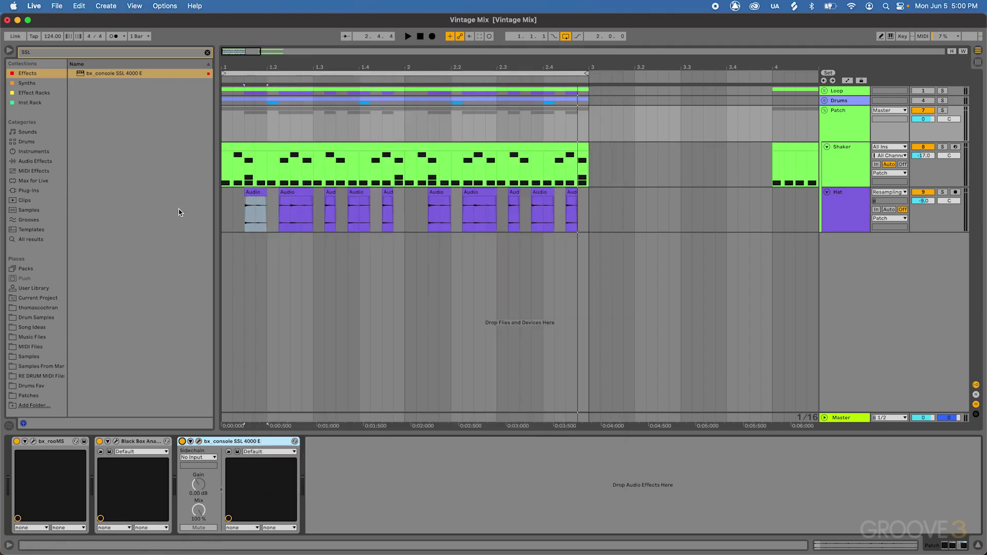
pyautogui.press('super+f')
pyautogui.write('Tape')
pyautogui.click(28, 190)
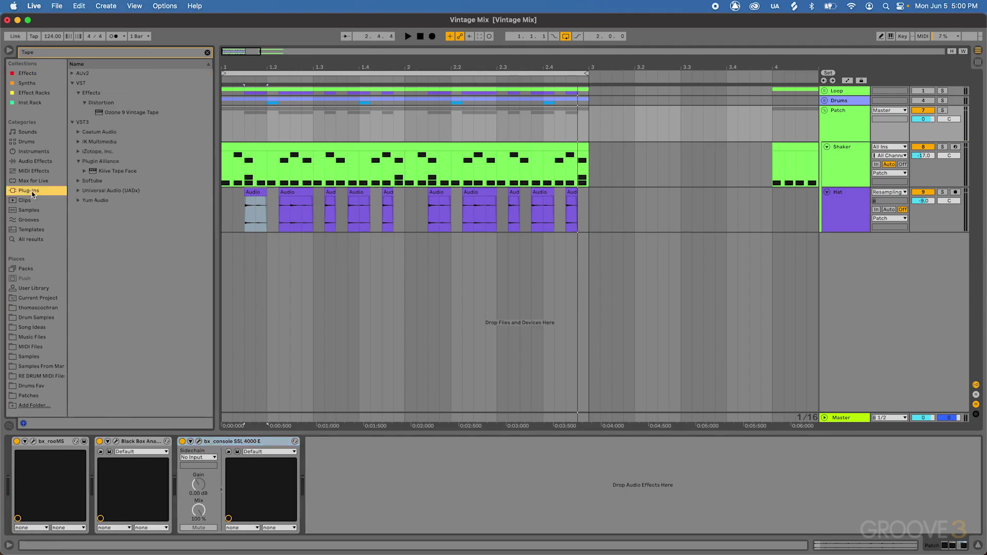
pyautogui.click(71, 83)
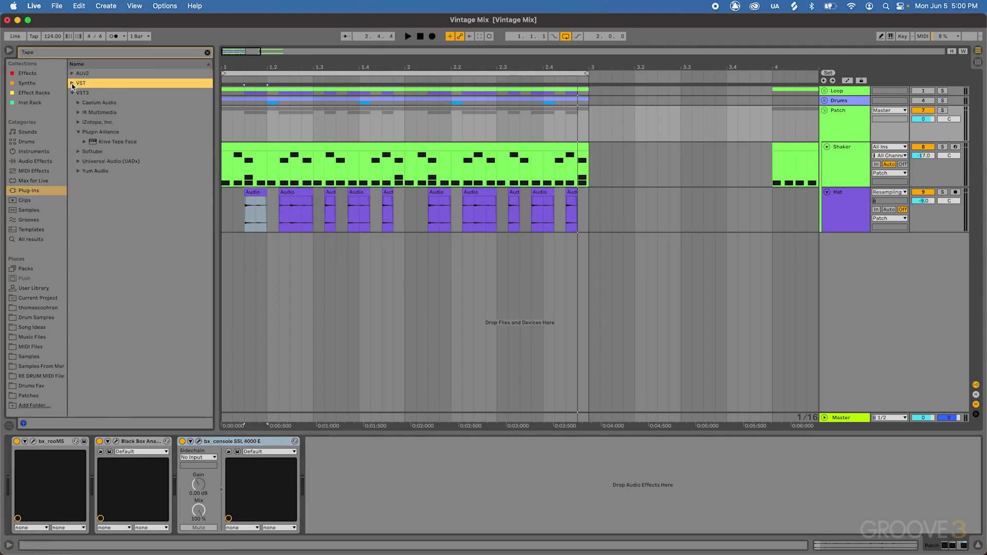
# Insert Kiive Tape Face after the SSL console and position its window beside the clips.
pyautogui.click(101, 133)
pyautogui.moveTo(111, 142); pyautogui.dragTo(372, 481)
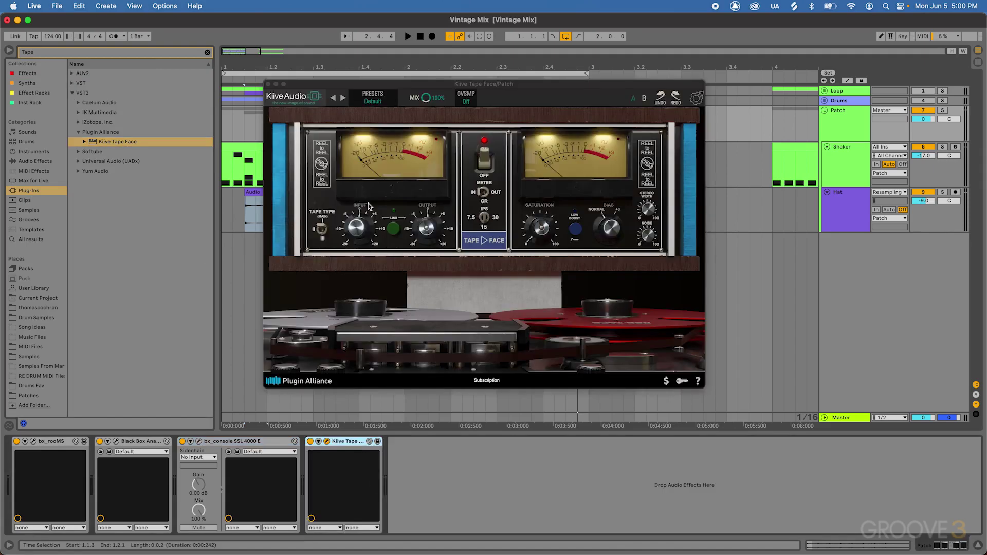
pyautogui.moveTo(375, 82); pyautogui.dragTo(354, 146)
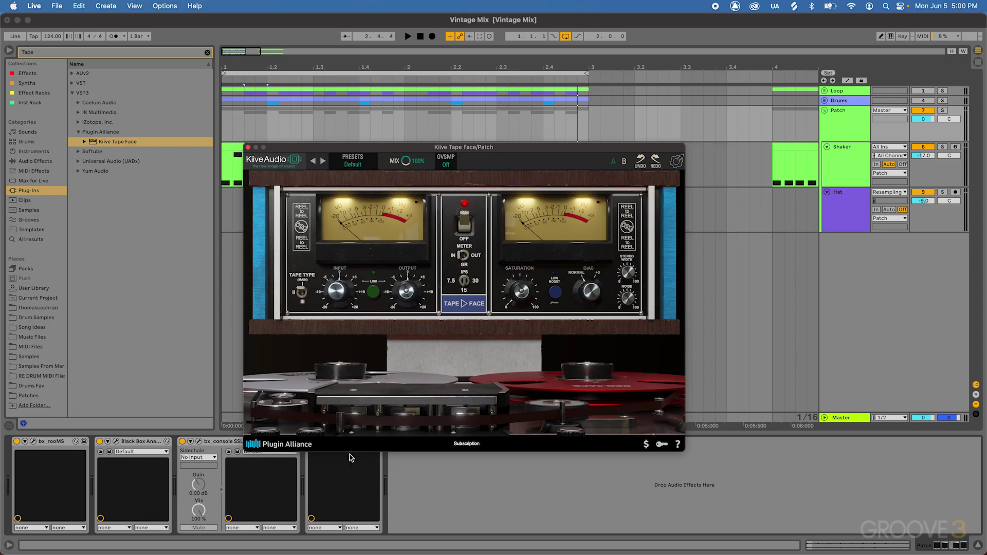
pyautogui.moveTo(435, 147); pyautogui.dragTo(460, 171)
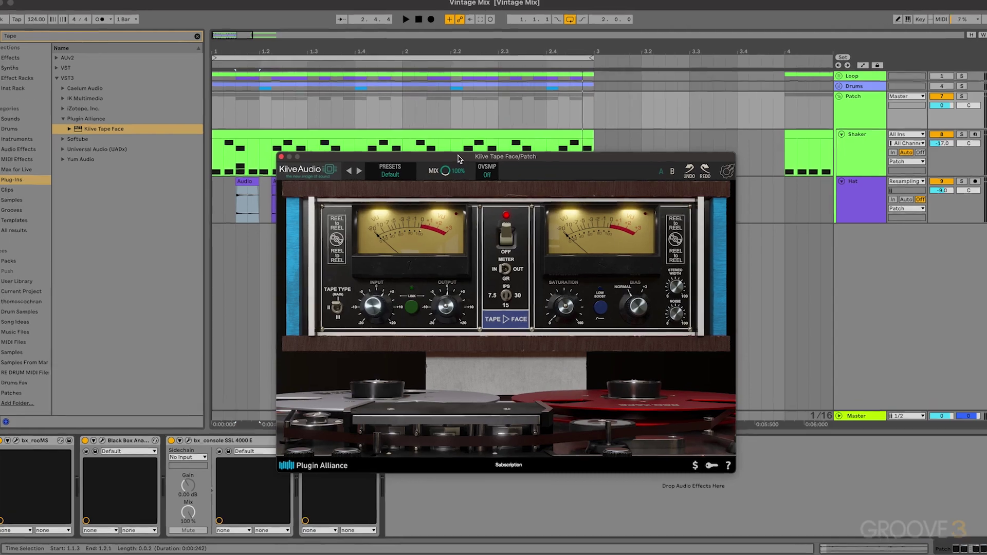
# Drive Kiive Tape Face input to about 9.6 dB, output to about -13 dB, and compare bypassed.
pyautogui.moveTo(375, 302)
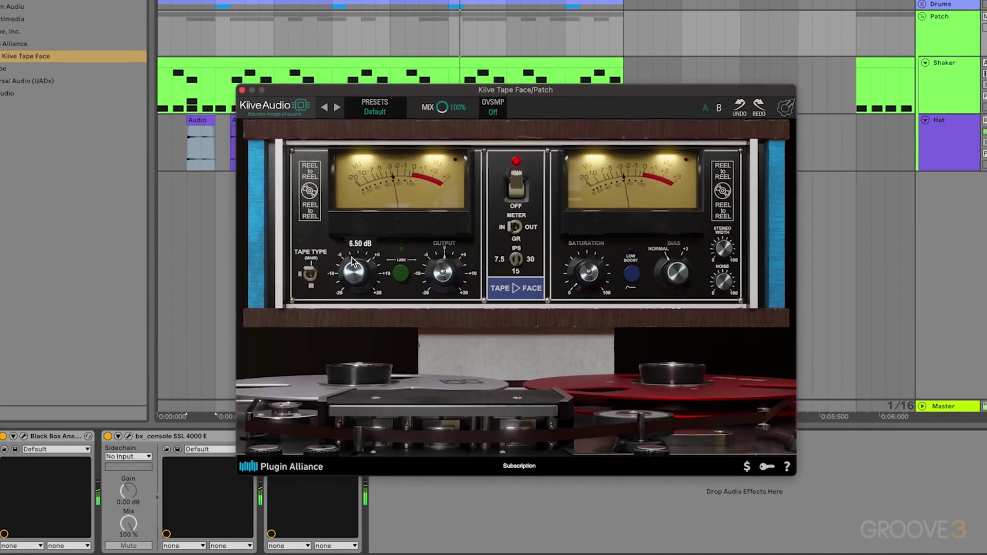
pyautogui.moveTo(353, 260); pyautogui.dragTo(355, 257)
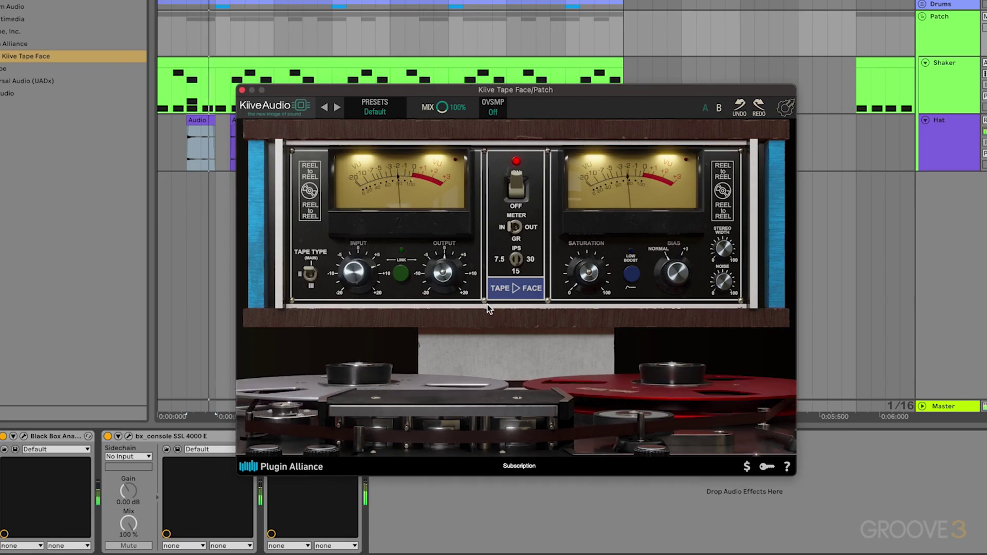
pyautogui.moveTo(459, 288); pyautogui.dragTo(441, 305)
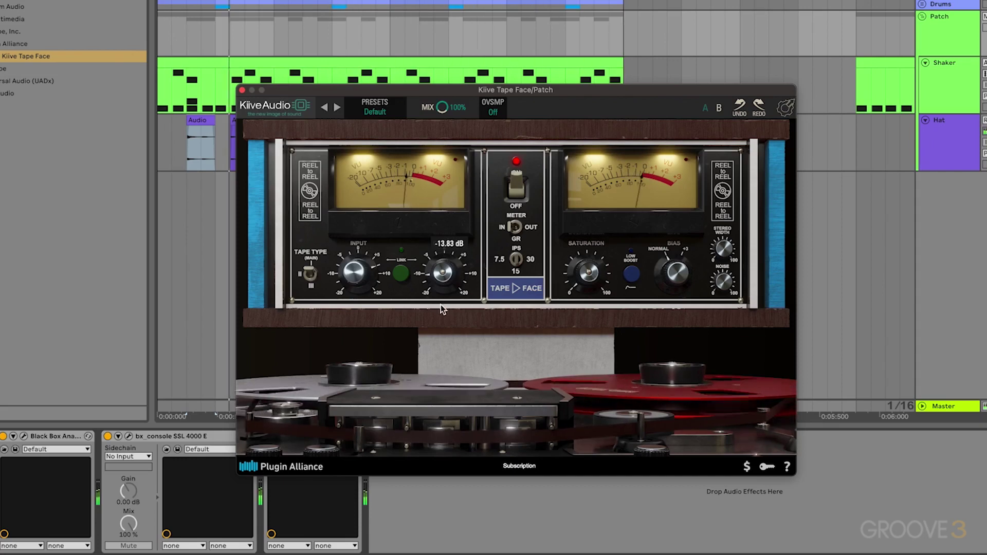
pyautogui.moveTo(355, 89); pyautogui.dragTo(316, 5)
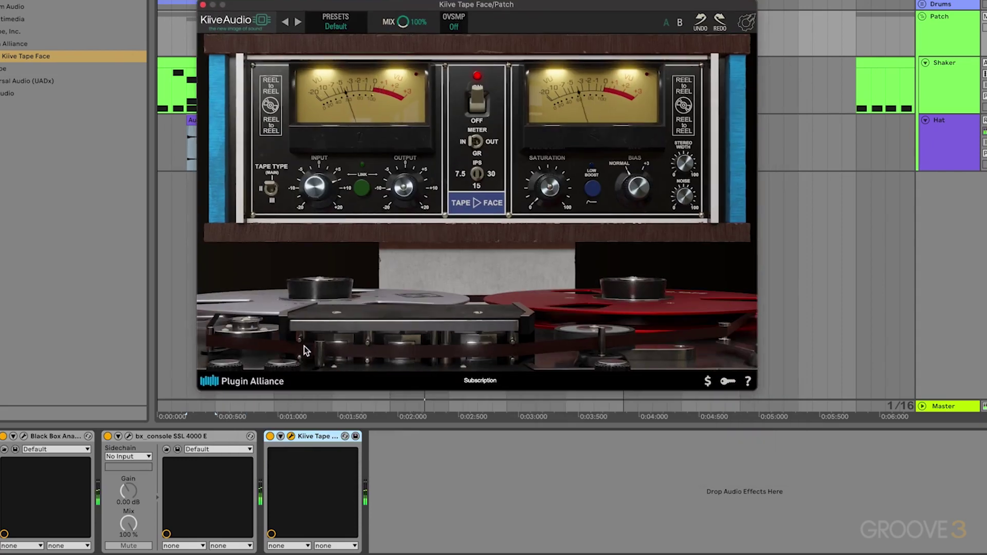
pyautogui.click(270, 437)
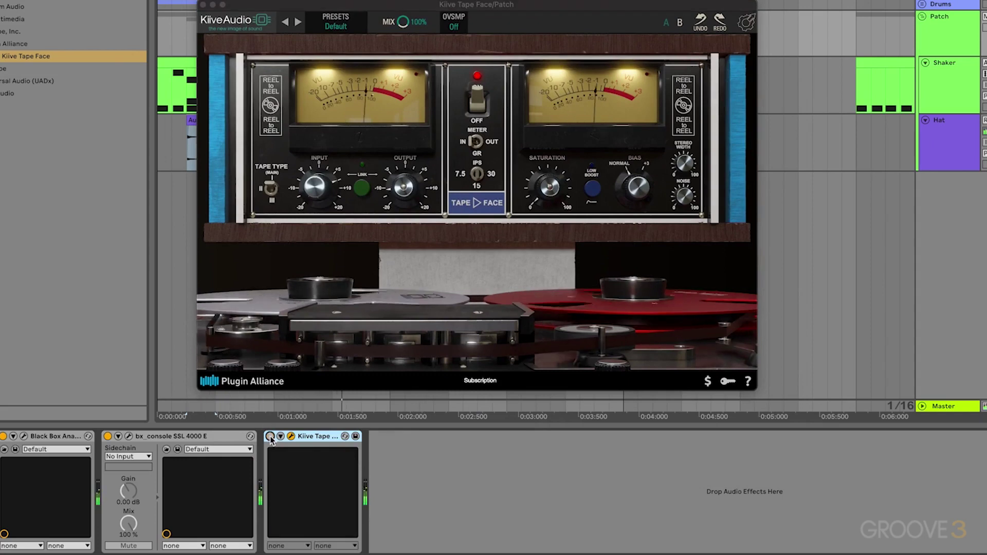
pyautogui.click(270, 436)
pyautogui.click(405, 187)
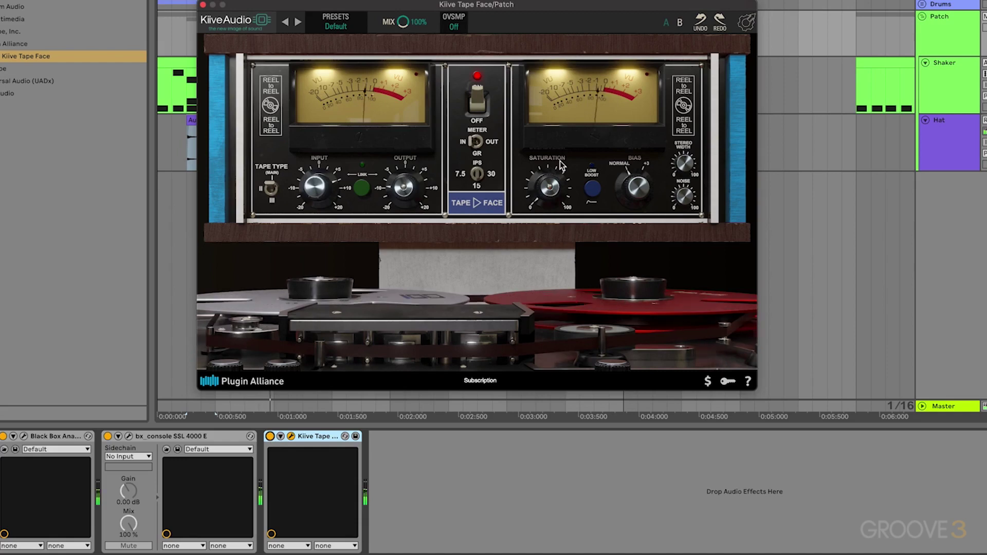
pyautogui.press('space')
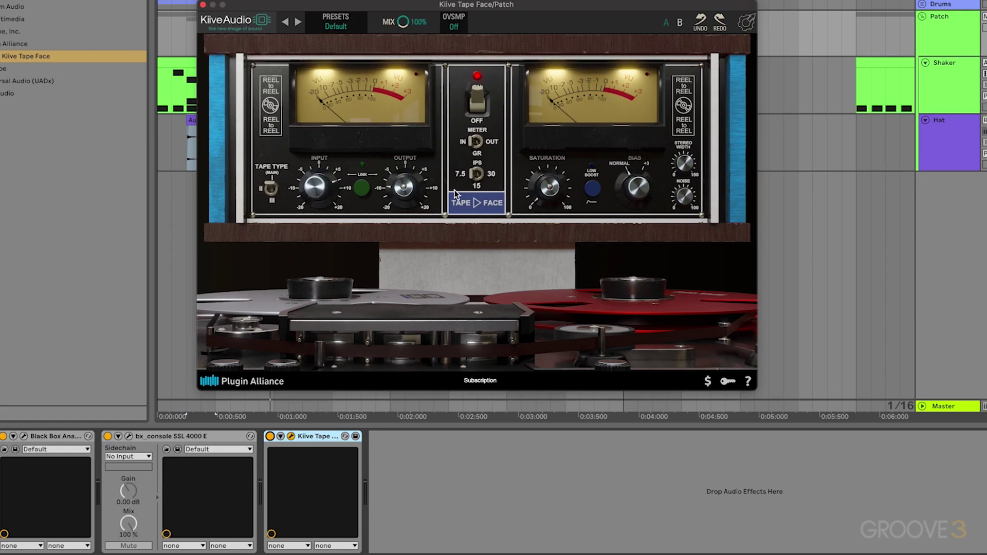
pyautogui.press('space')
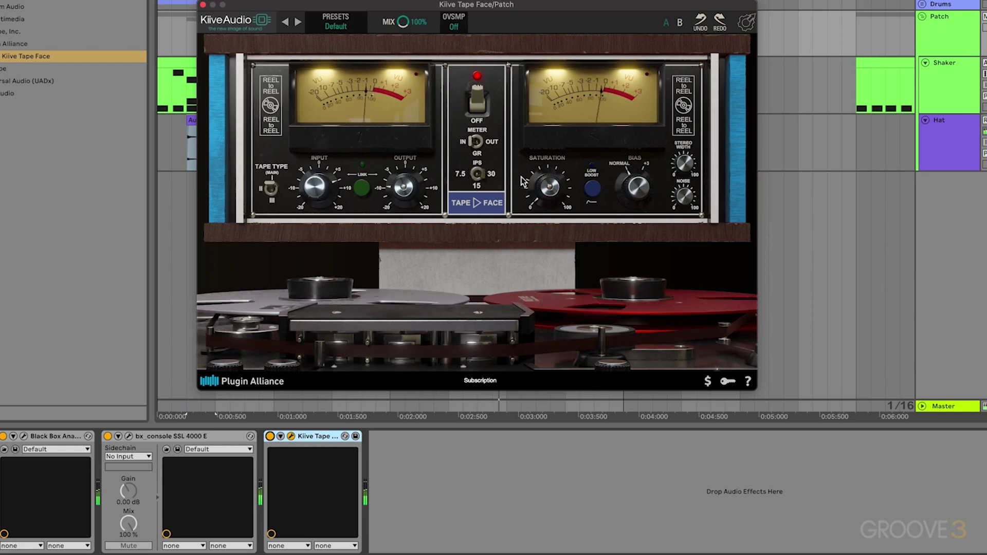
pyautogui.press('space')
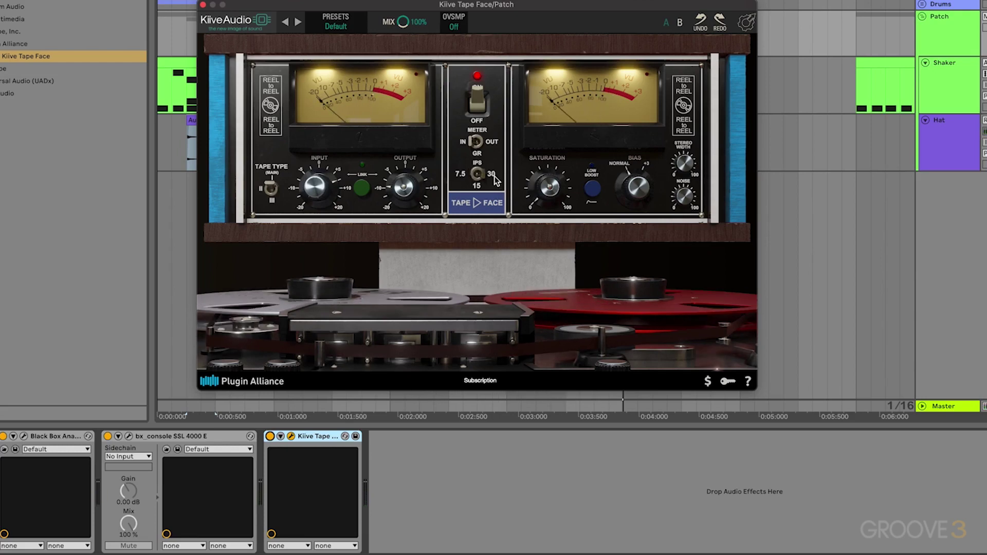
pyautogui.press('space')
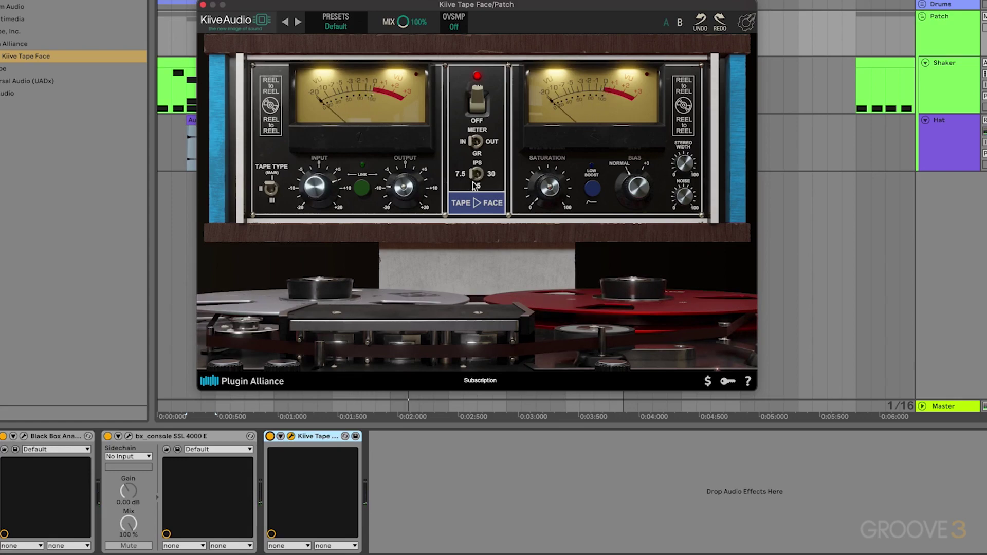
# Raise Kiive Tape Face saturation to 4.46 and stereo width to 150, then play the loop.
pyautogui.moveTo(560, 152)
pyautogui.moveTo(561, 155); pyautogui.dragTo(599, 208)
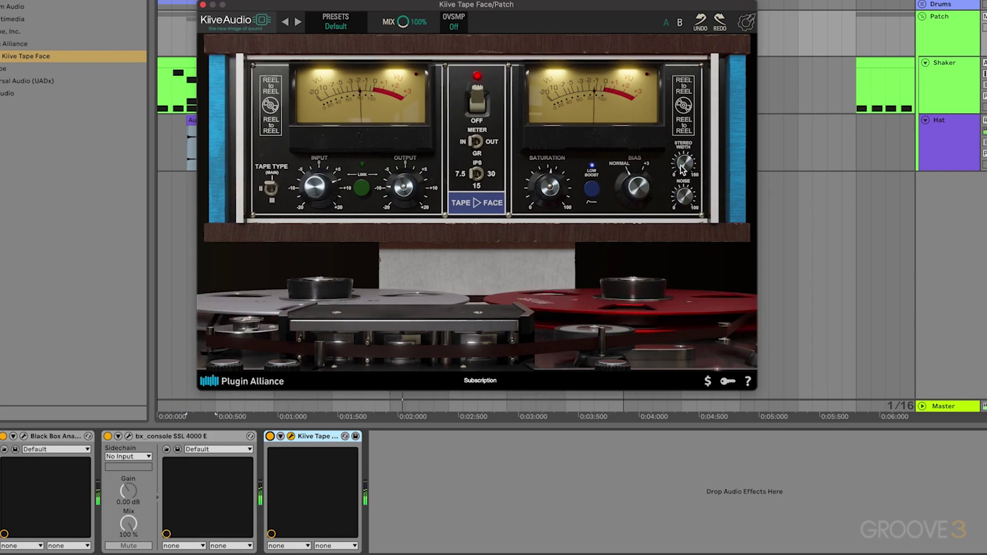
pyautogui.moveTo(686, 166)
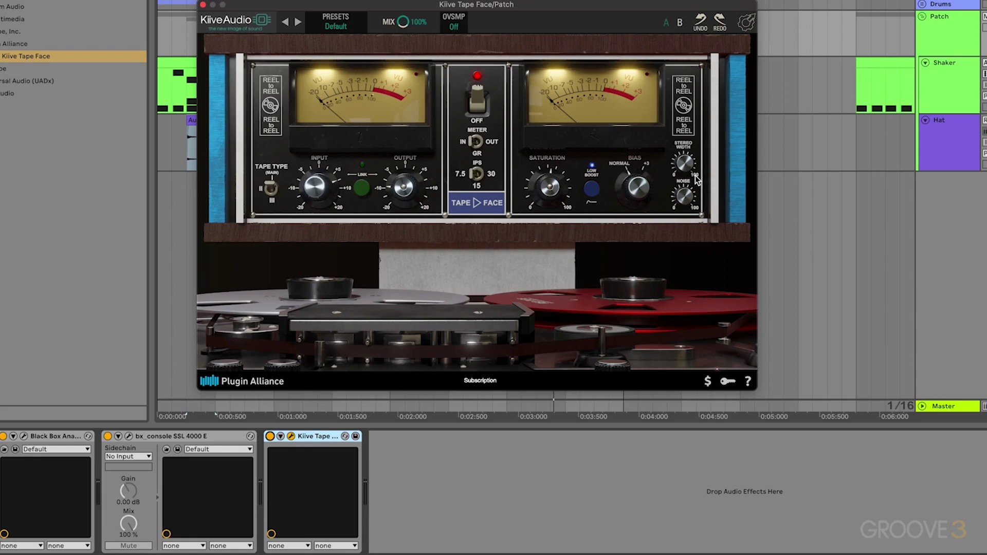
pyautogui.moveTo(686, 170); pyautogui.dragTo(716, 84)
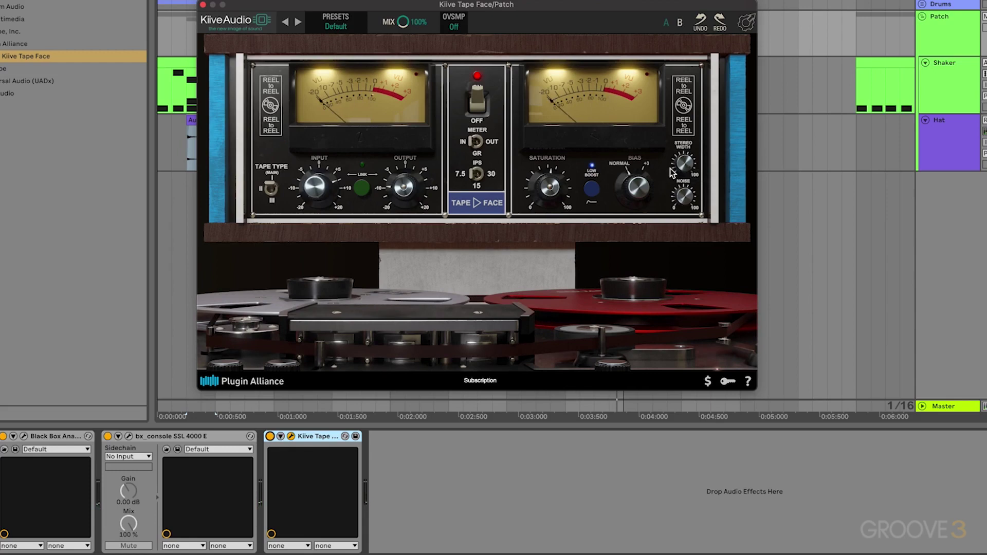
pyautogui.moveTo(407, 186)
pyautogui.press('space')
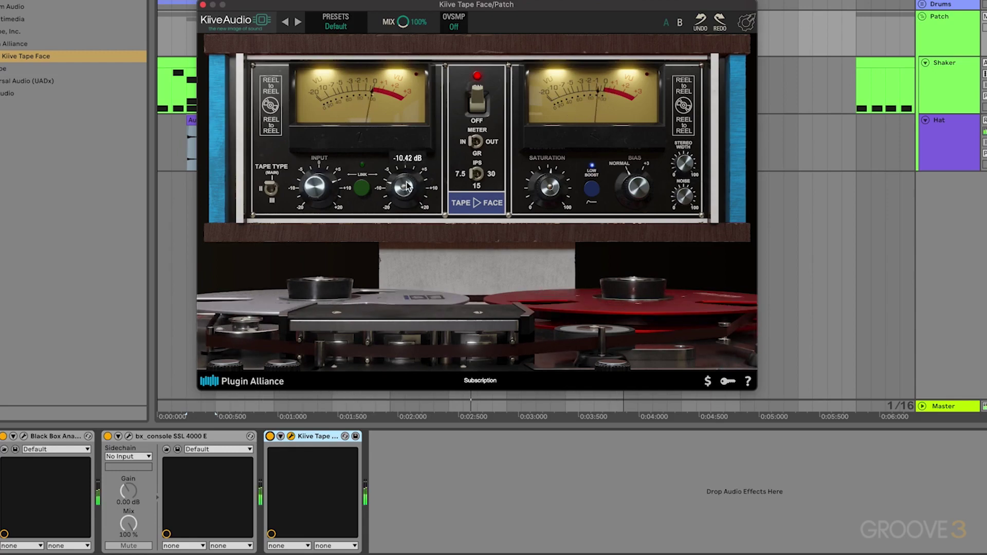
pyautogui.click(270, 437)
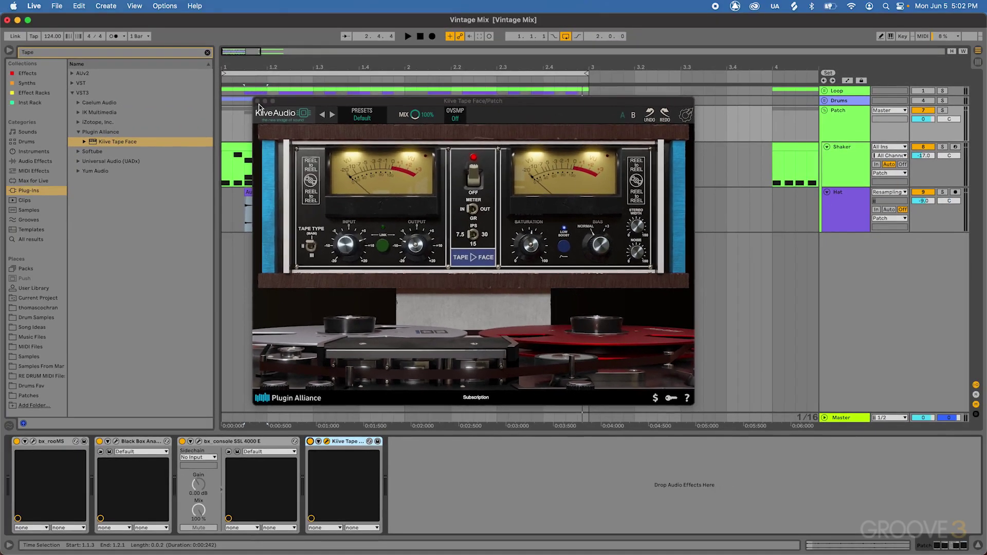
# Add Lindell SBC to the end of the Patch chain after Kiive Tape Face.
pyautogui.click(203, 5)
pyautogui.press('super+f')
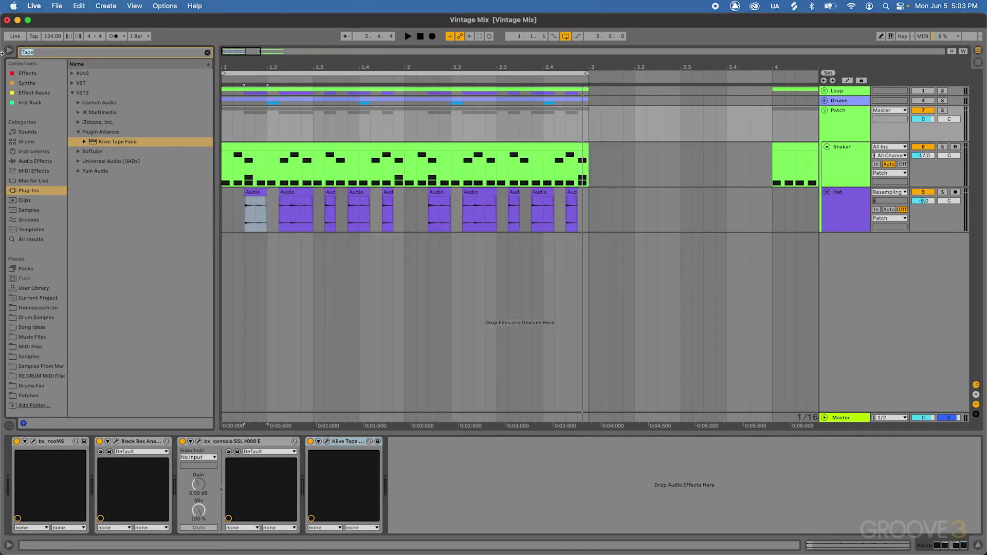
pyautogui.press('BackSpace')
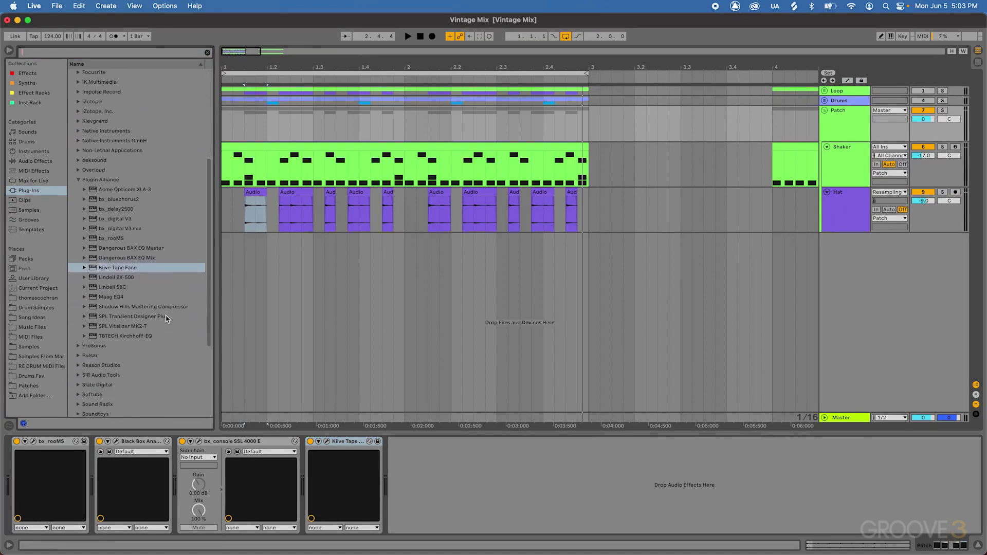
pyautogui.moveTo(112, 287); pyautogui.dragTo(416, 479)
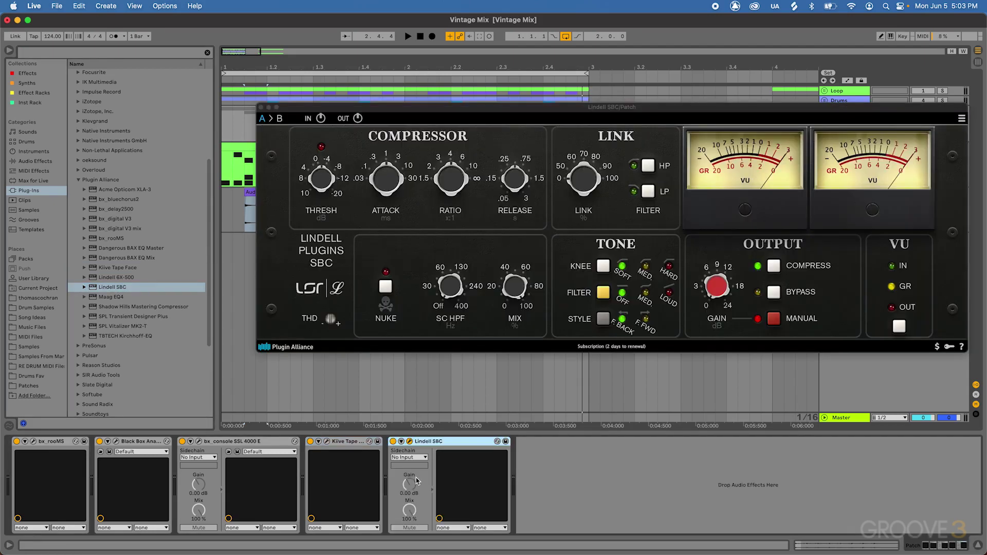
pyautogui.moveTo(568, 115); pyautogui.dragTo(456, 146)
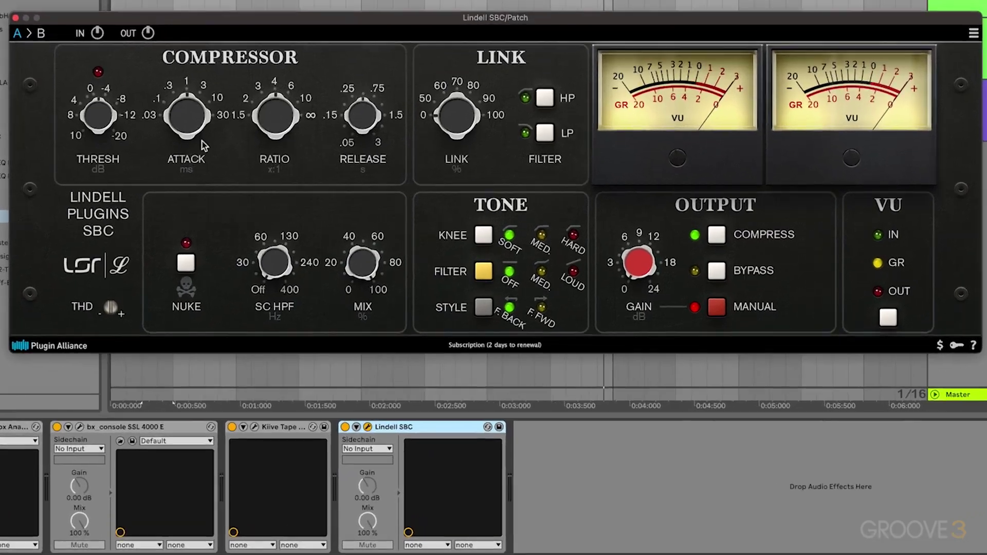
# Adjust Lindell SBC attack and ratio, then set threshold to about -20 dB and release near 0.1 s.
pyautogui.moveTo(283, 221); pyautogui.dragTo(284, 218)
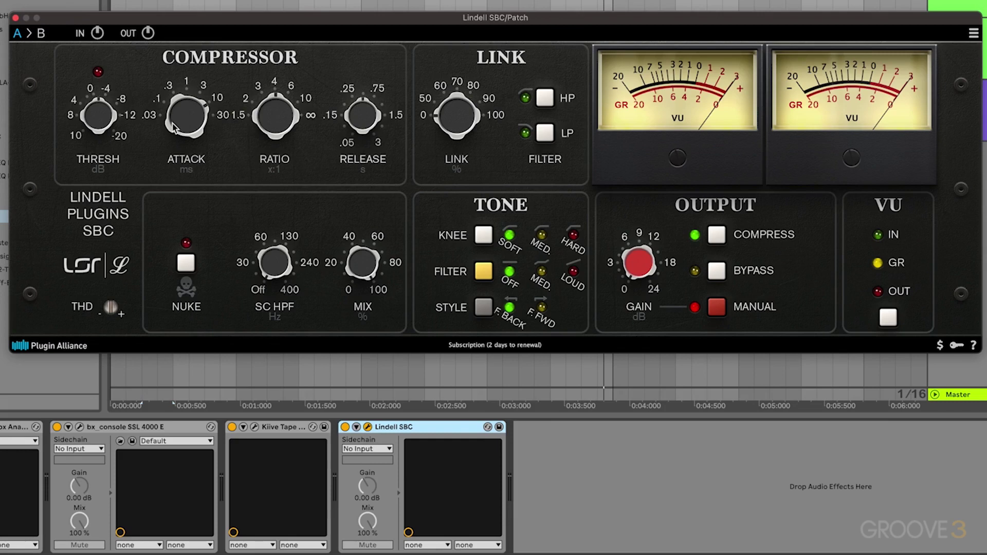
pyautogui.moveTo(277, 130); pyautogui.dragTo(273, 133)
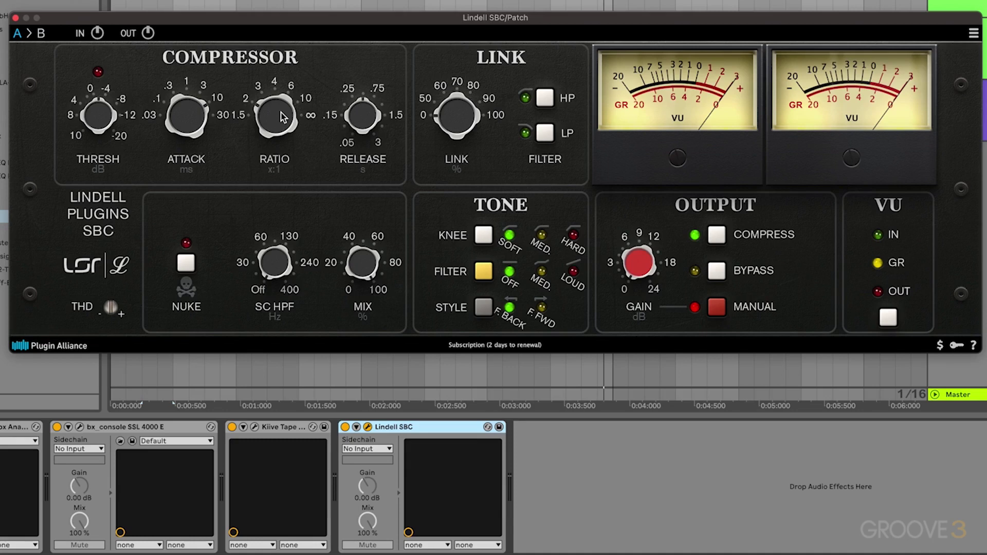
pyautogui.press('space')
pyautogui.moveTo(100, 114); pyautogui.dragTo(120, 2)
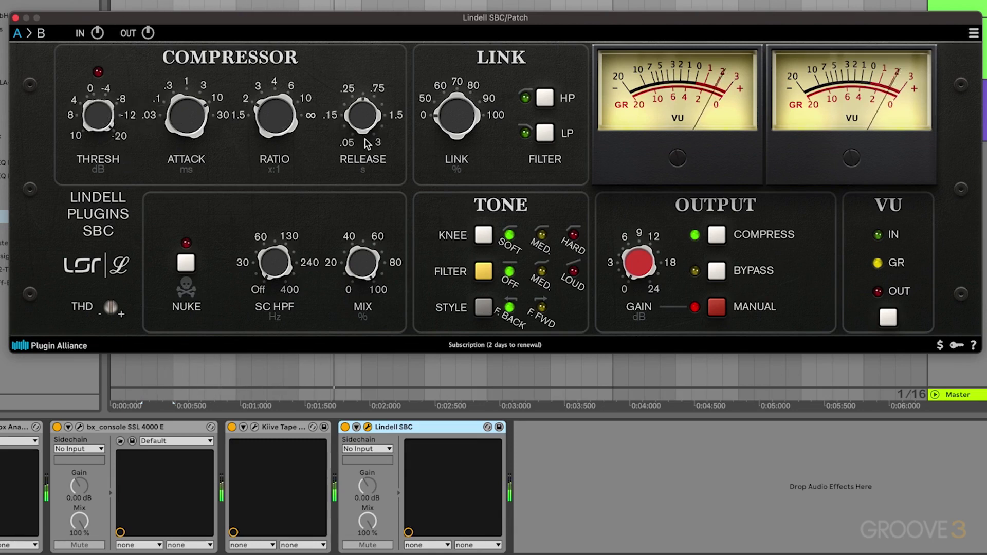
pyautogui.moveTo(380, 127); pyautogui.dragTo(360, 117)
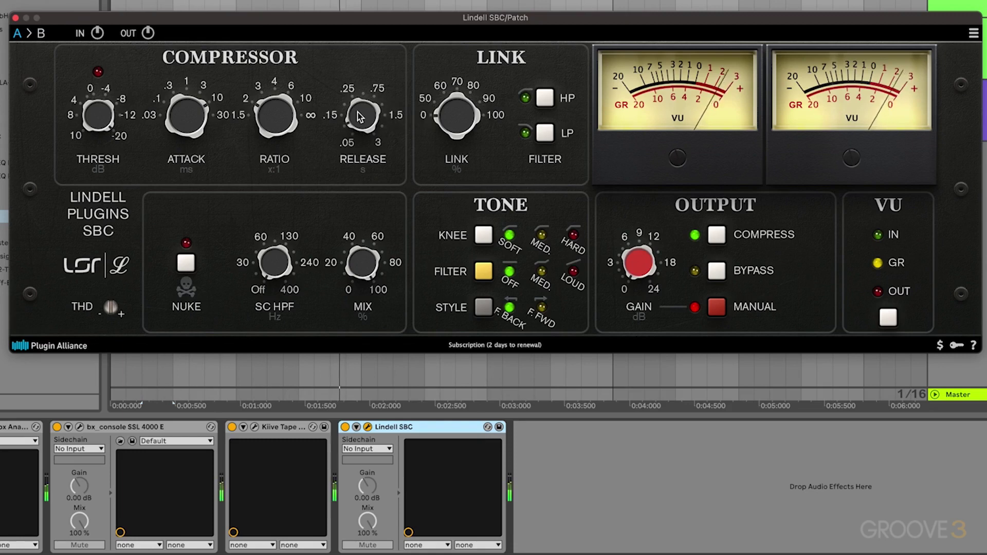
# Engage NUKE on the Lindell SBC and raise its THD to 3.44 dB.
pyautogui.click(185, 265)
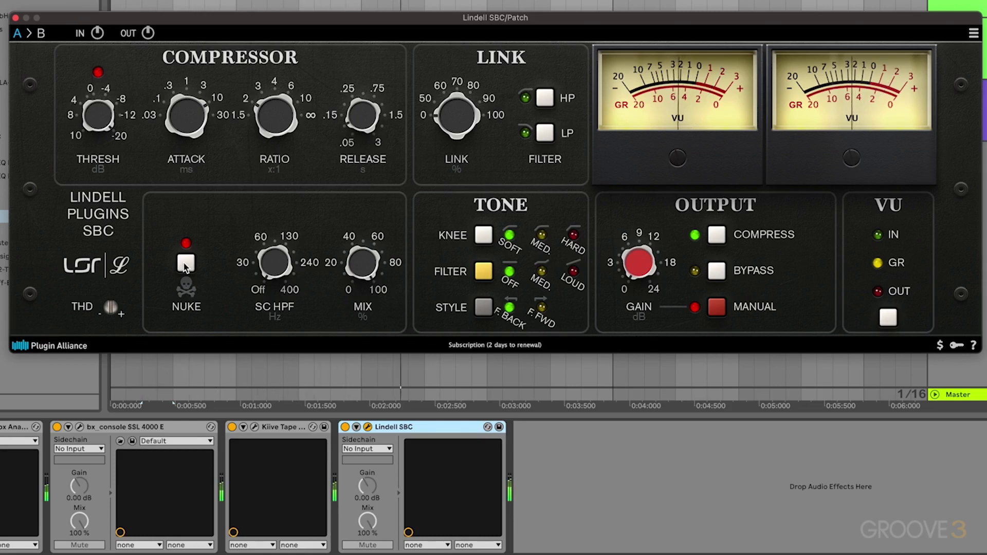
pyautogui.click(186, 264)
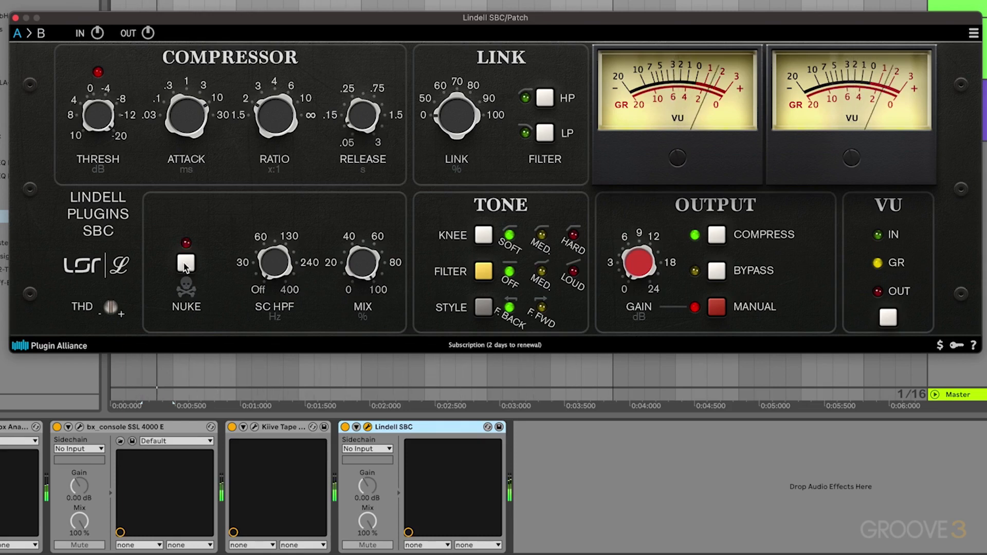
pyautogui.click(185, 264)
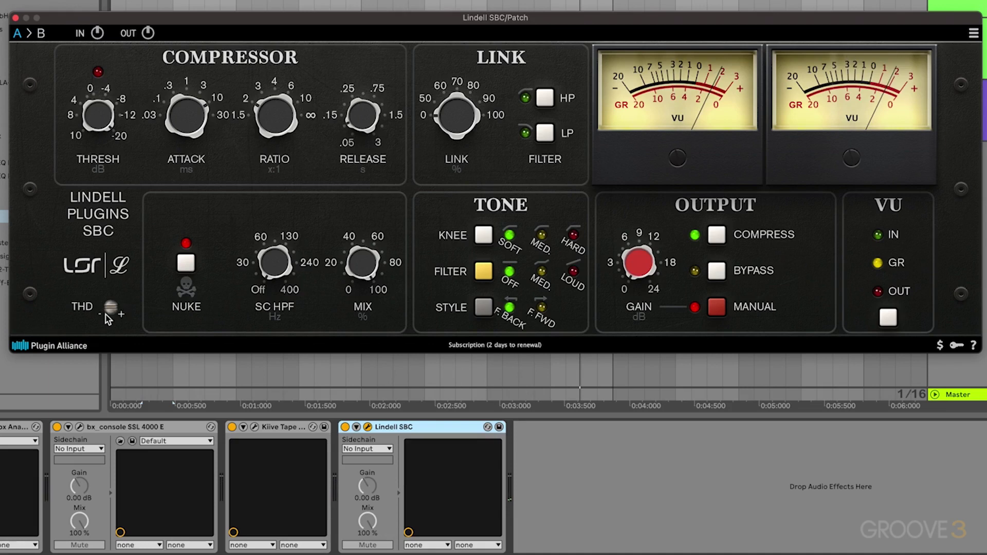
pyautogui.moveTo(113, 311)
pyautogui.mouseDown()
pyautogui.moveTo(114, 329)
pyautogui.moveTo(113, 312)
pyautogui.mouseUp()
# Switch the Lindell SBC compression style to F.FWD (feed-forward).
pyautogui.click(483, 309)
pyautogui.click(483, 308)
pyautogui.click(483, 308)
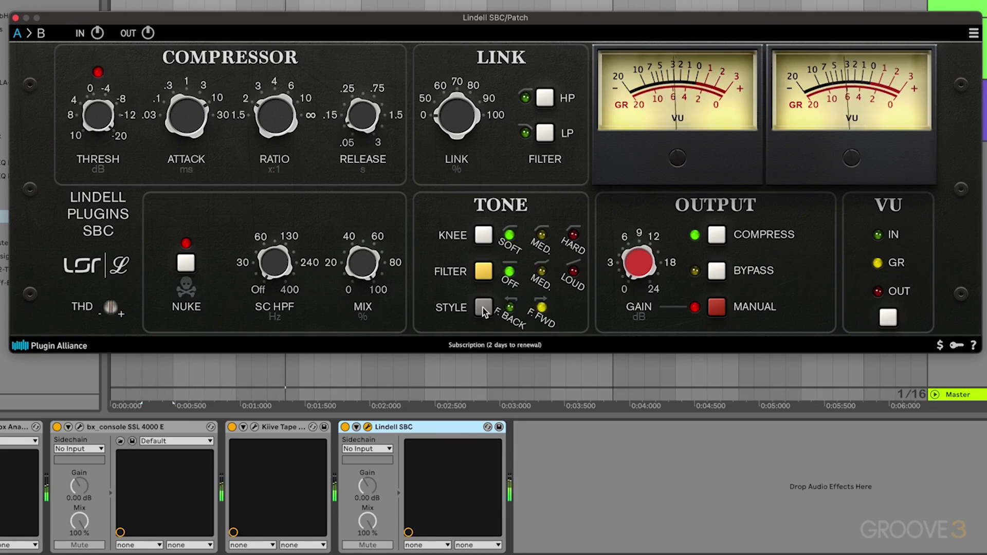
pyautogui.click(483, 308)
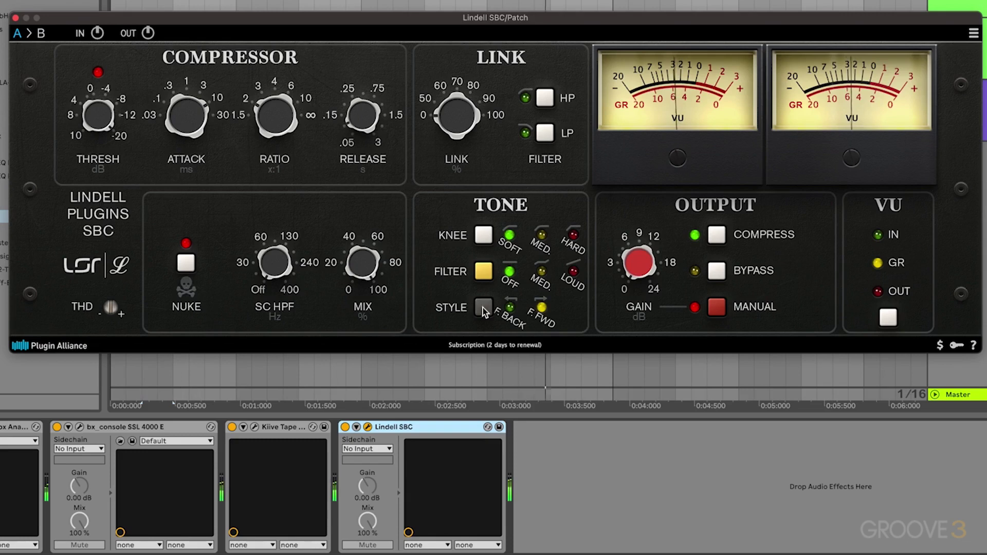
pyautogui.click(538, 315)
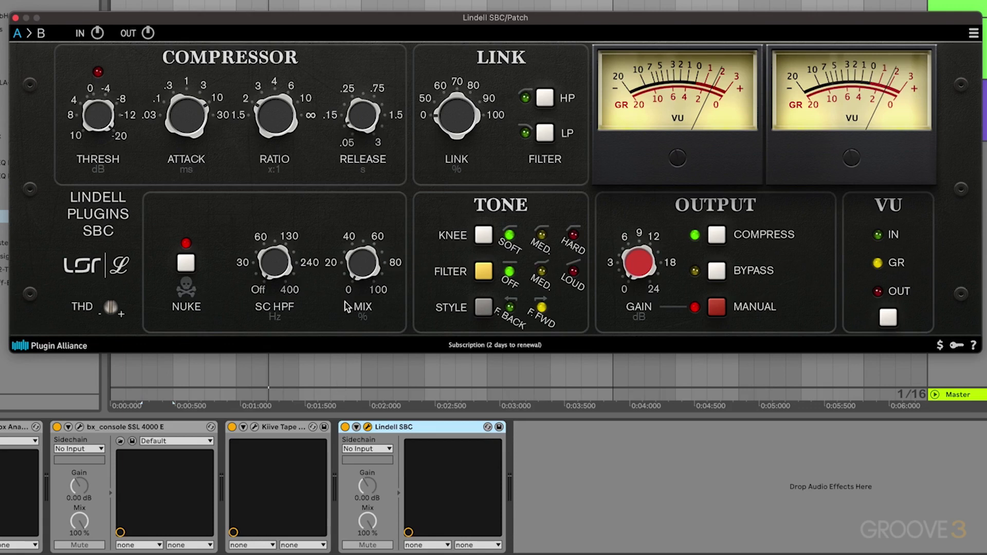
# Blend the Lindell SBC mix to about 46%, bypassing and re-enabling the device to compare.
pyautogui.moveTo(366, 264)
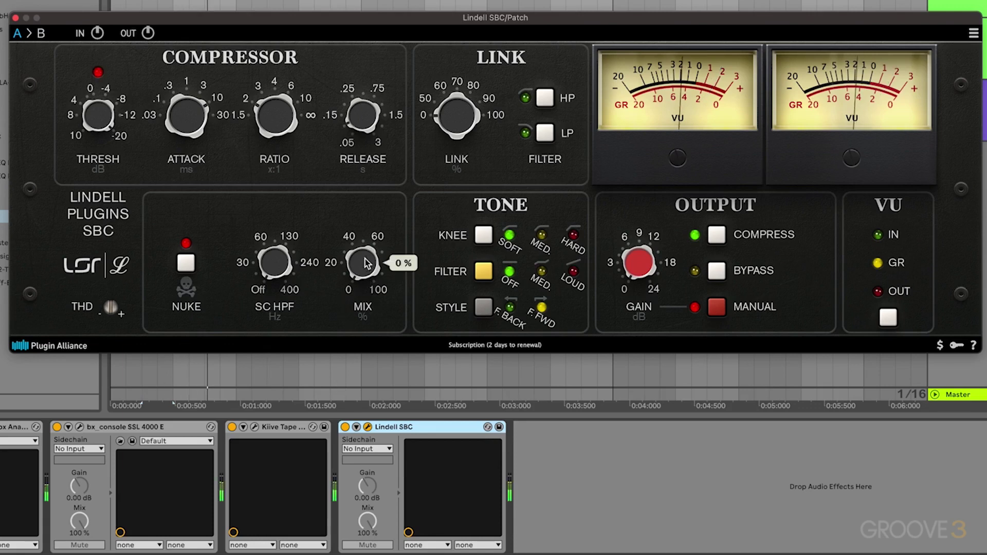
pyautogui.moveTo(381, 222); pyautogui.dragTo(385, 206)
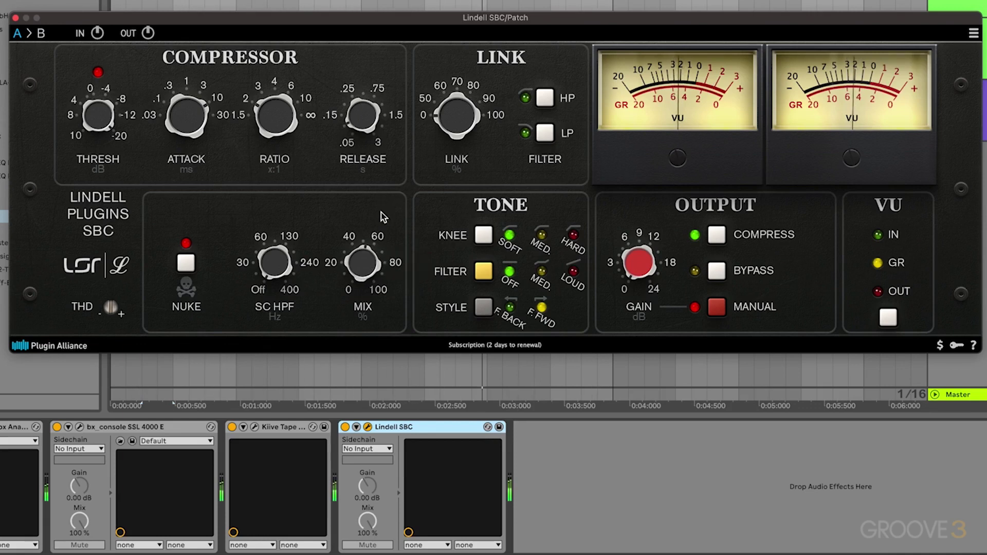
pyautogui.click(345, 428)
pyautogui.click(345, 427)
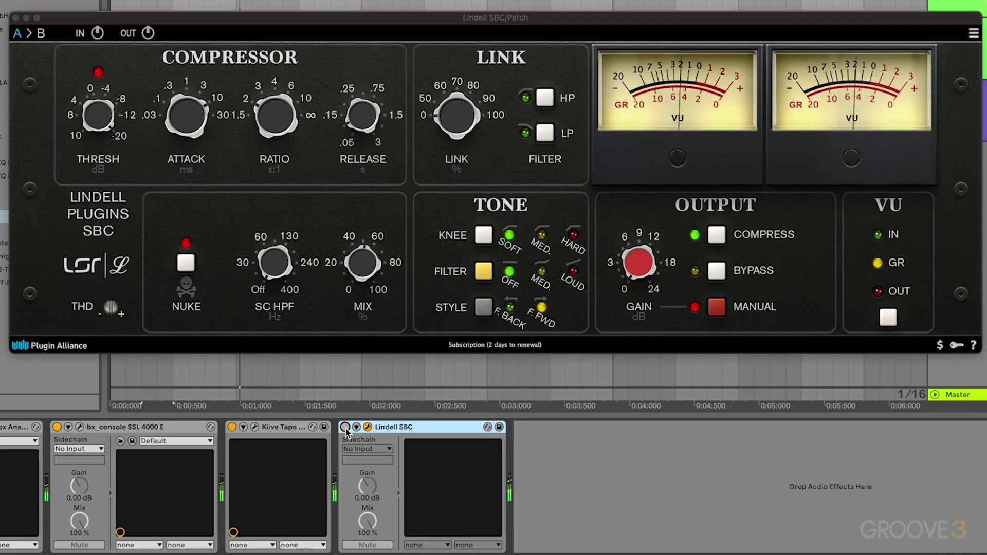
pyautogui.click(344, 428)
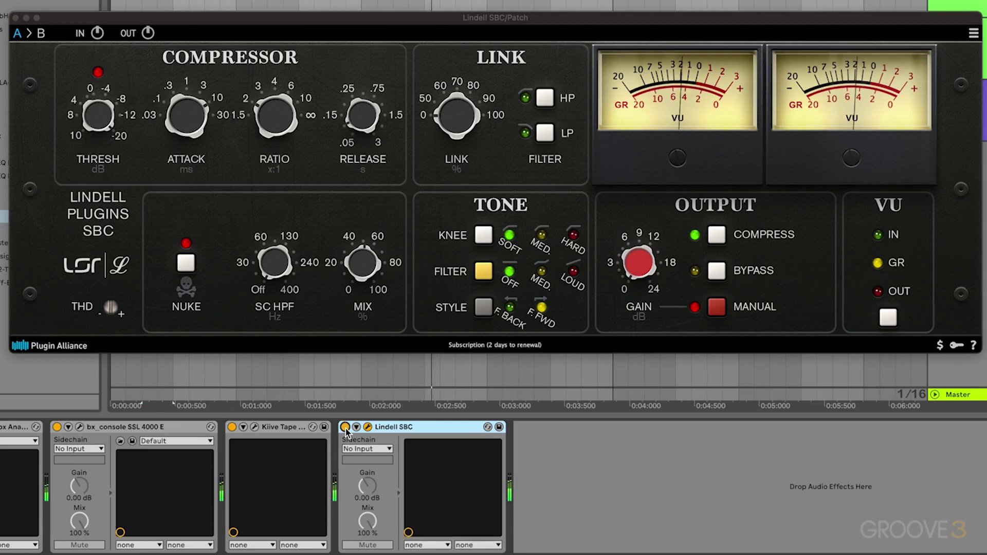
pyautogui.click(362, 263)
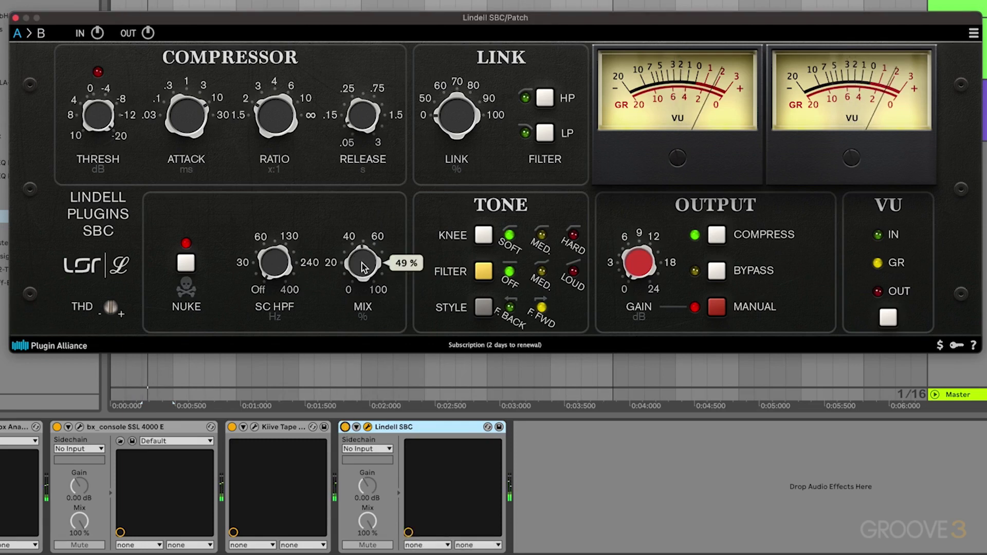
pyautogui.scroll(-7, 362, 264)
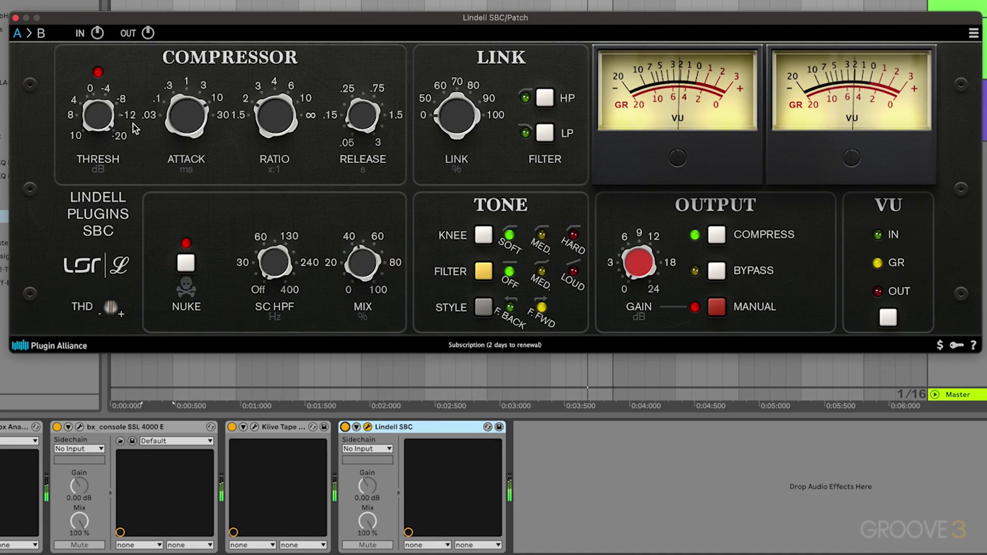
# Close the Lindell SBC window, rewind to 1.1.1 and switch arrangement looping off.
pyautogui.moveTo(92, 105)
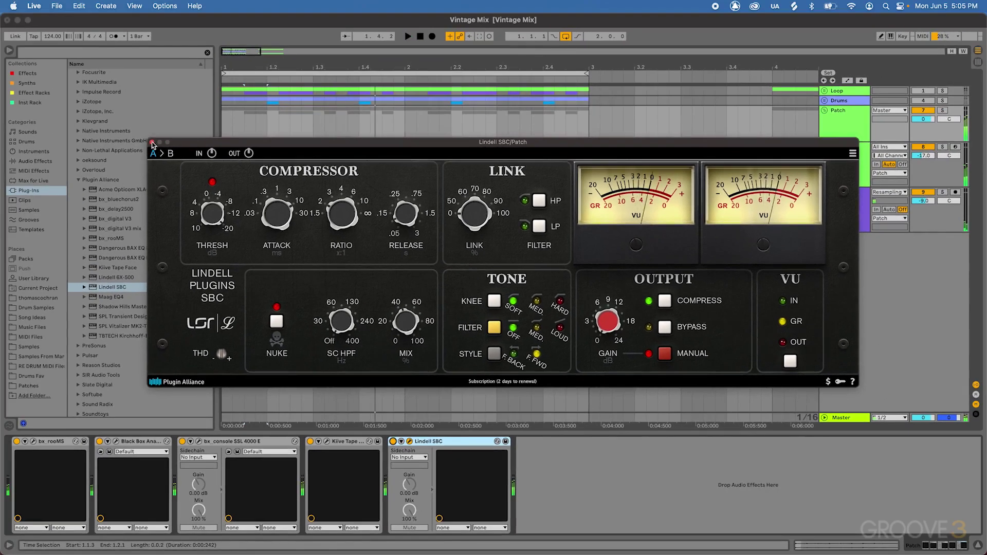
pyautogui.press('super+alt+p')
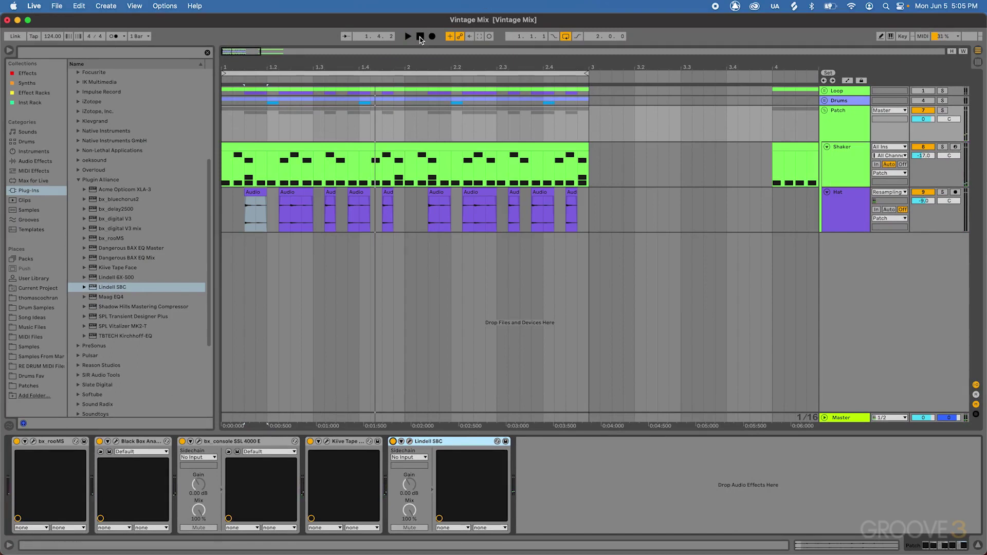
pyautogui.click(419, 36)
pyautogui.click(566, 36)
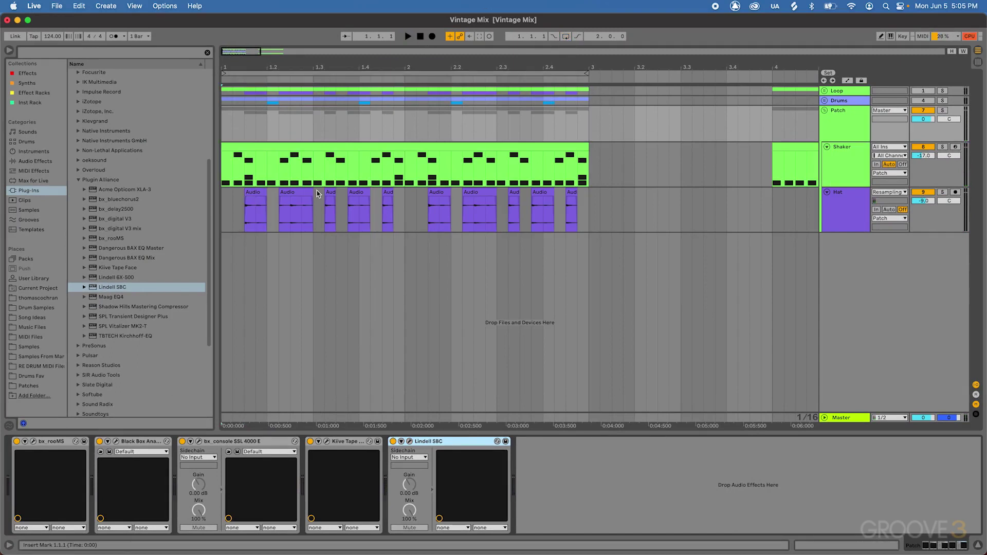
# Audition the Patch group from the song start twice, stopping after each pass.
pyautogui.press('space')
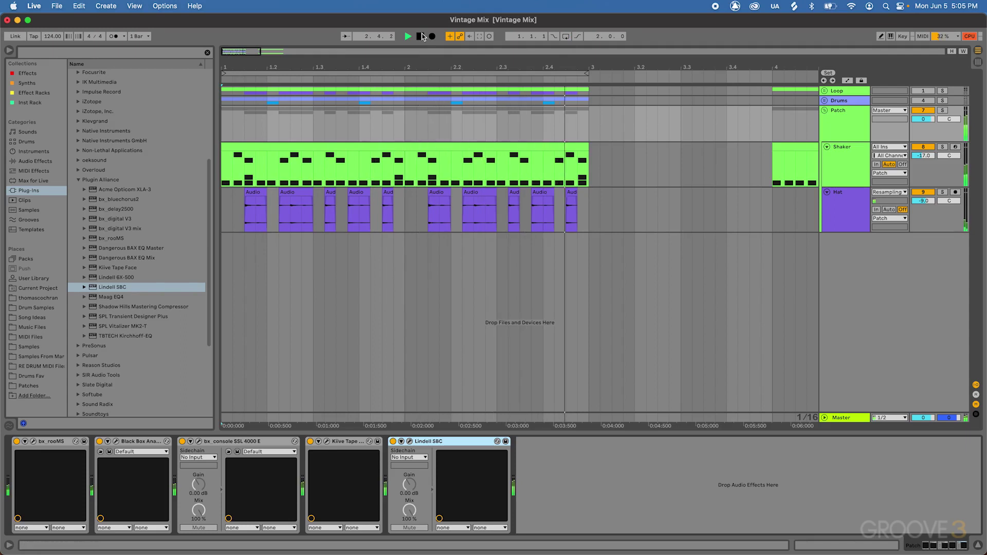
pyautogui.click(421, 36)
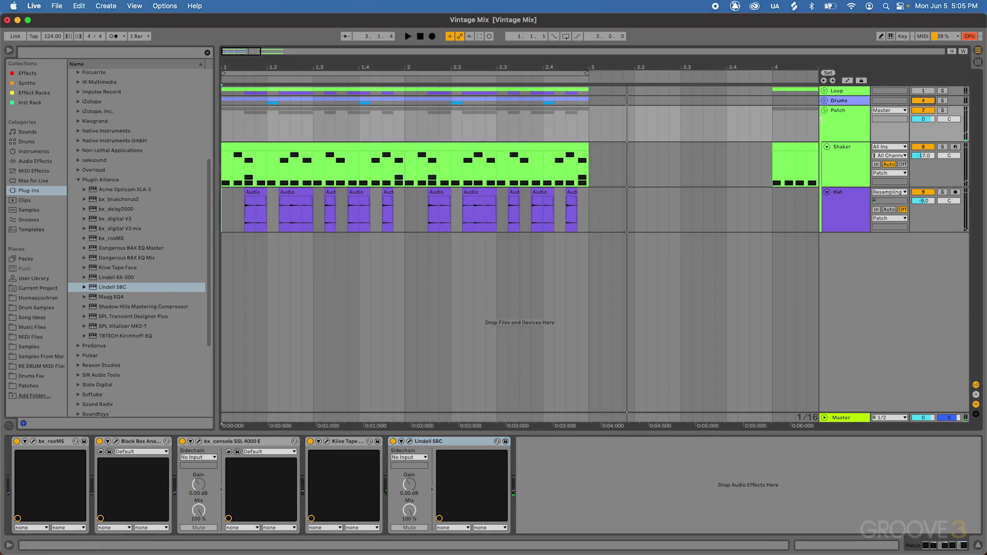
pyautogui.click(423, 35)
pyautogui.press('space')
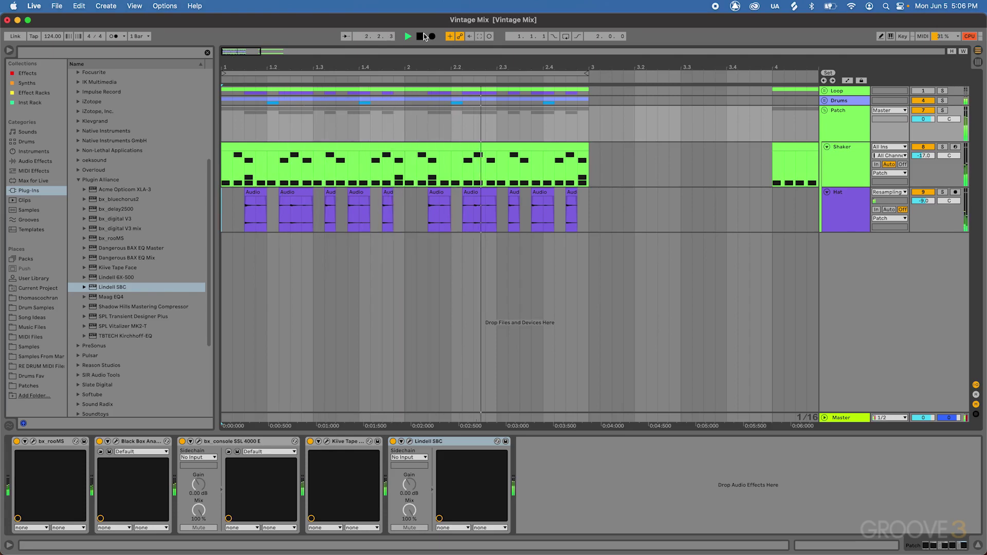
pyautogui.click(424, 35)
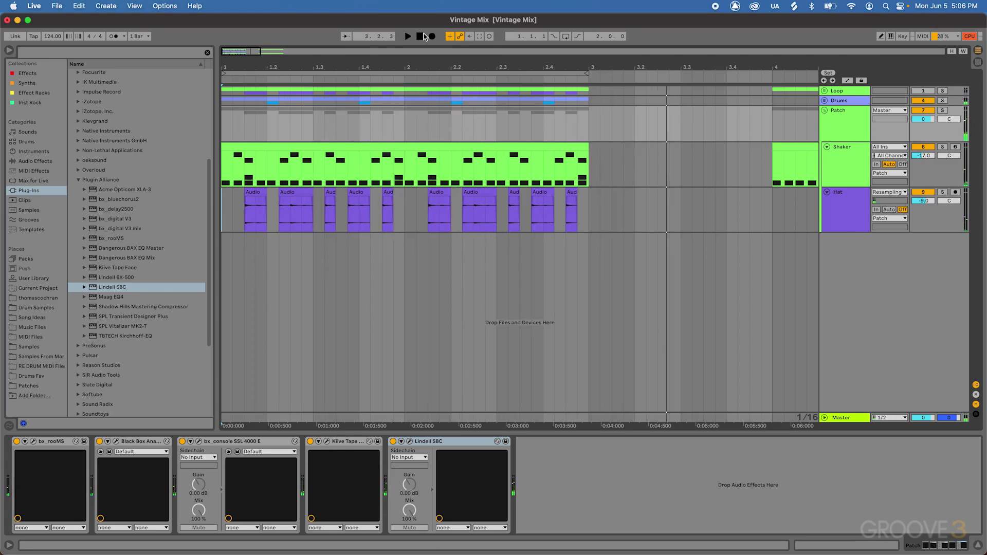